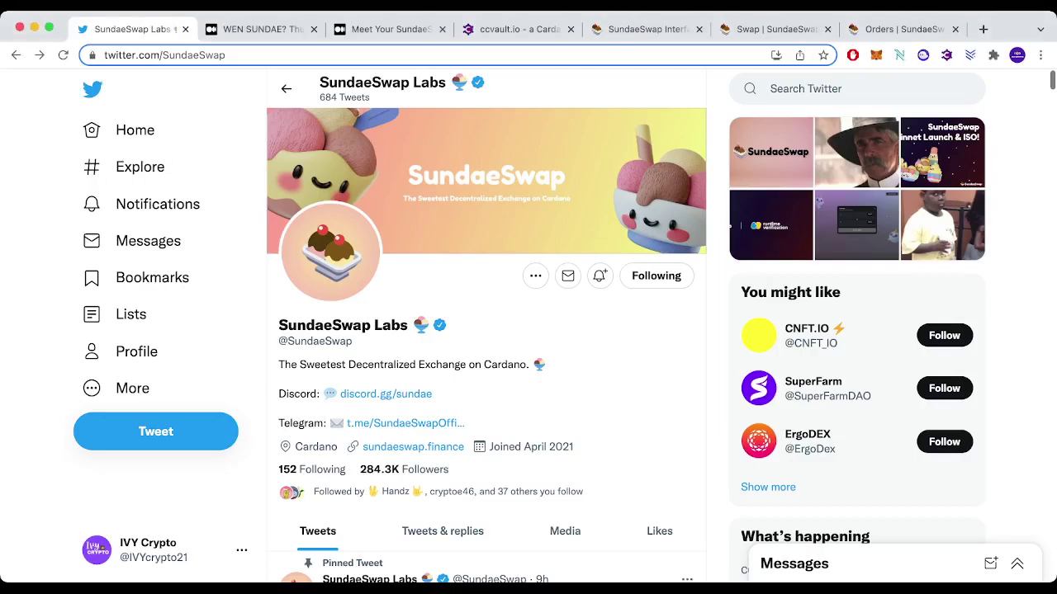
scroll(485, 327, "down", 1)
scroll(485, 326, "up", 1)
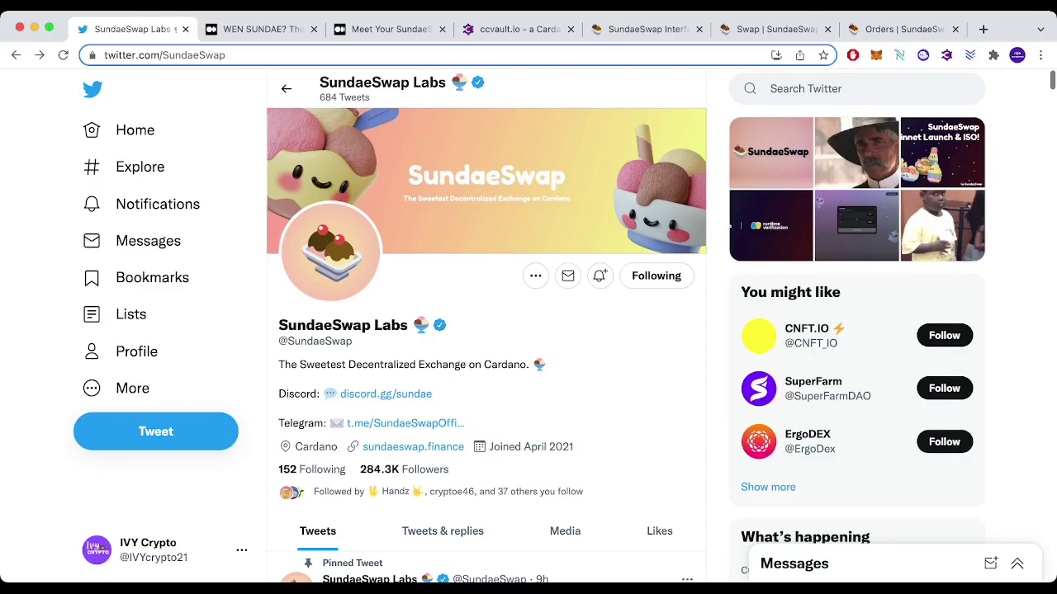
scroll(485, 327, "down", 1)
scroll(486, 326, "up", 1)
Switch to the SundaeSwap exchange home page and look through its list of liquidity pools
left_click(646, 29)
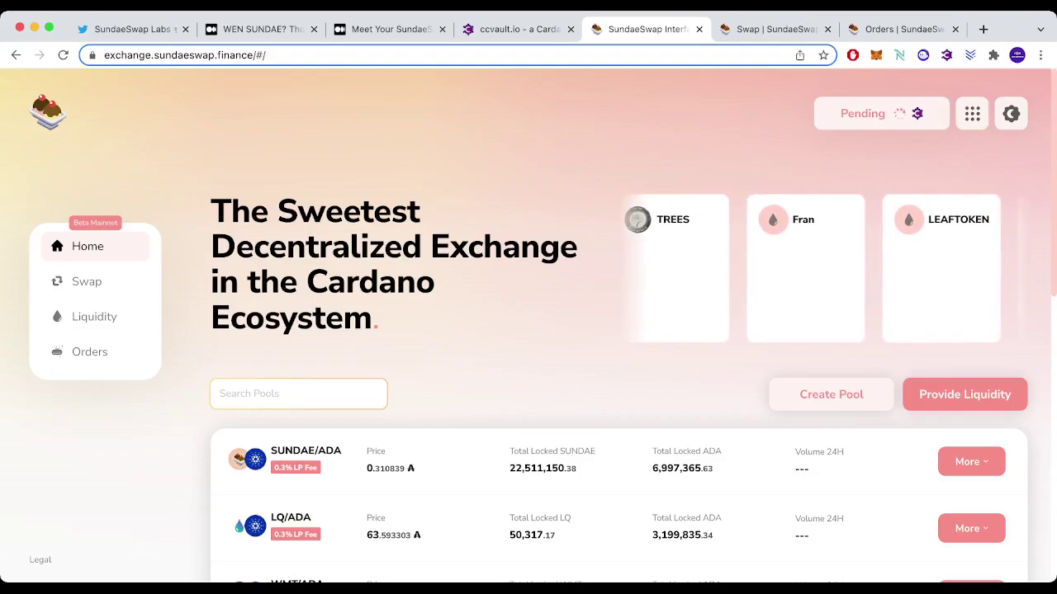
scroll(619, 330, "down", 3)
scroll(620, 372, "down", 2)
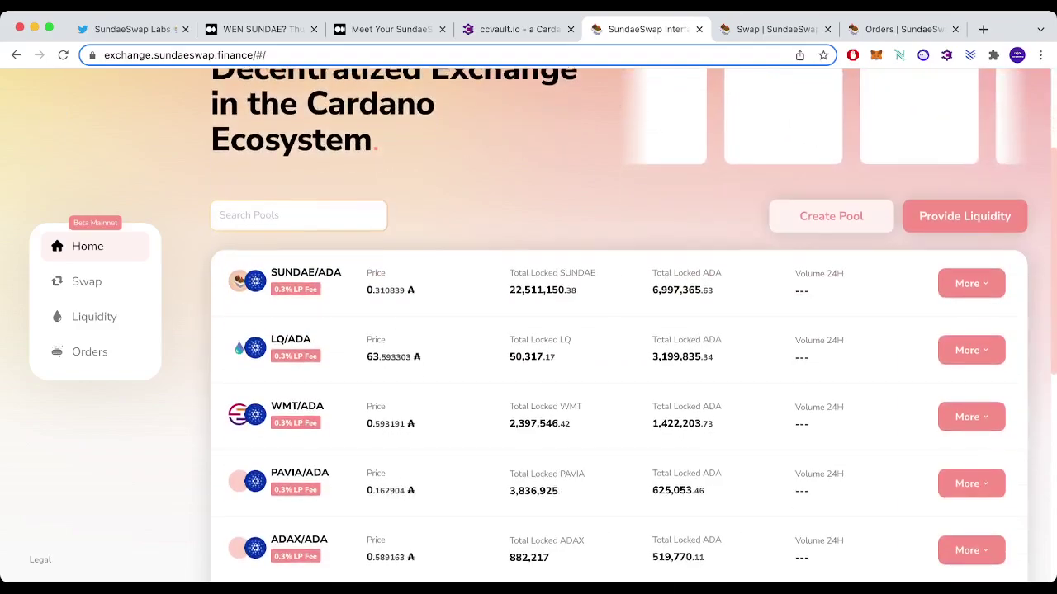
scroll(619, 371, "up", 4)
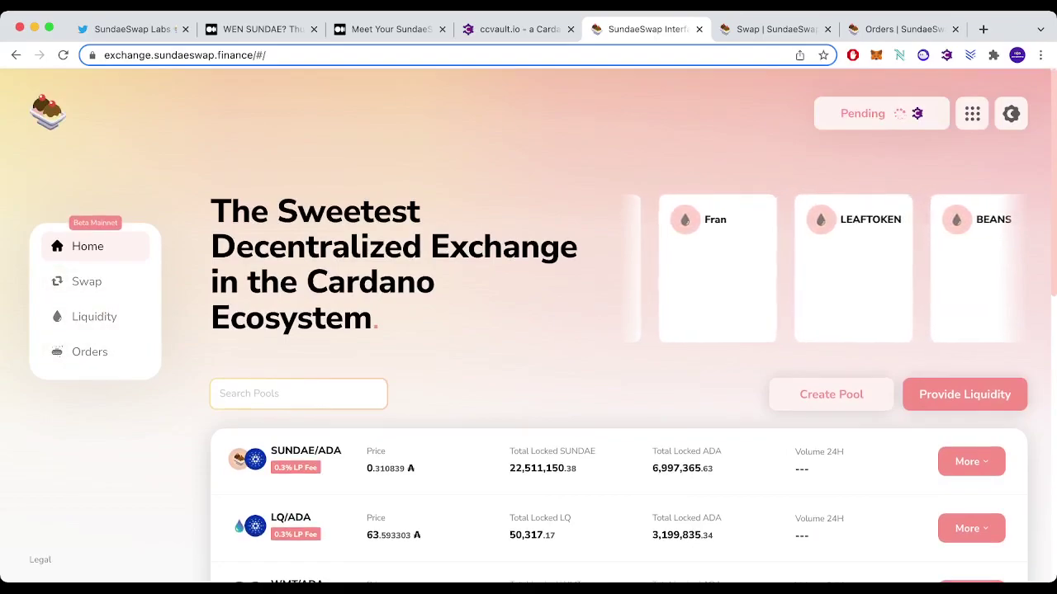
Go to the exchange's Swap page and choose ADA as the token to swap from
left_click(87, 282)
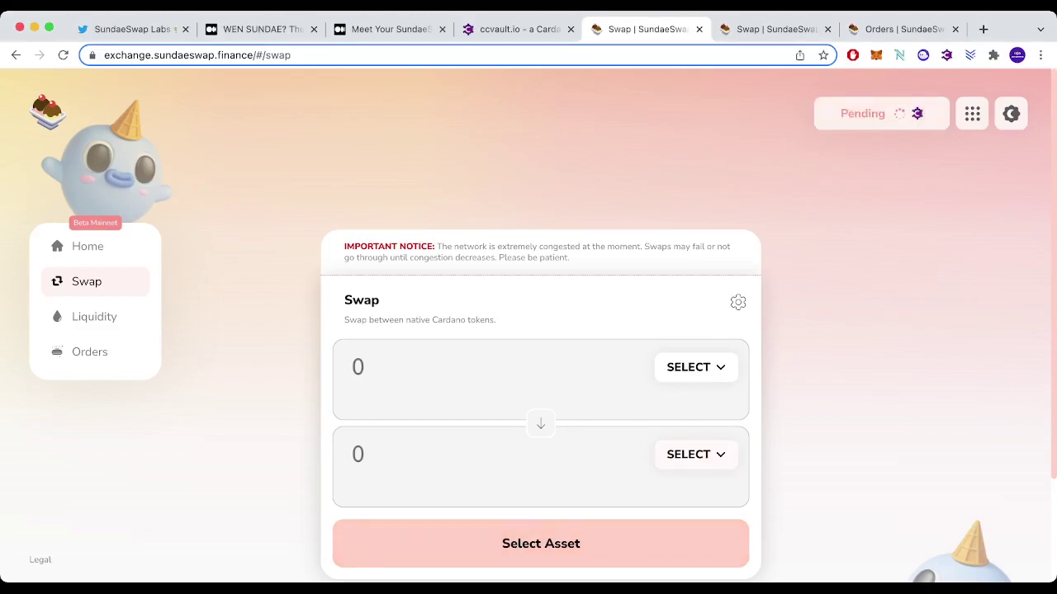
left_click(695, 367)
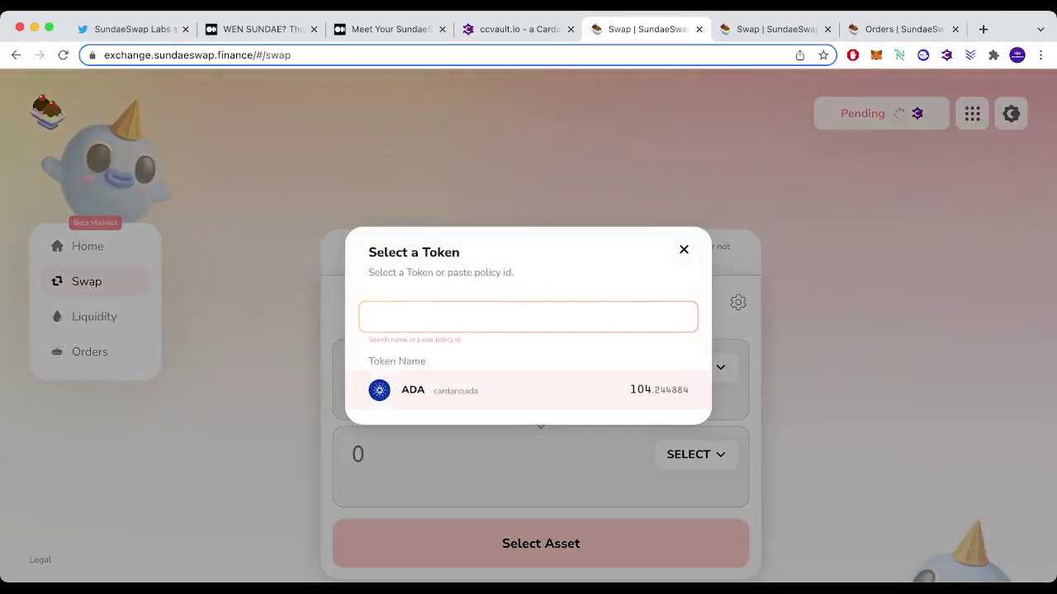
left_click(421, 390)
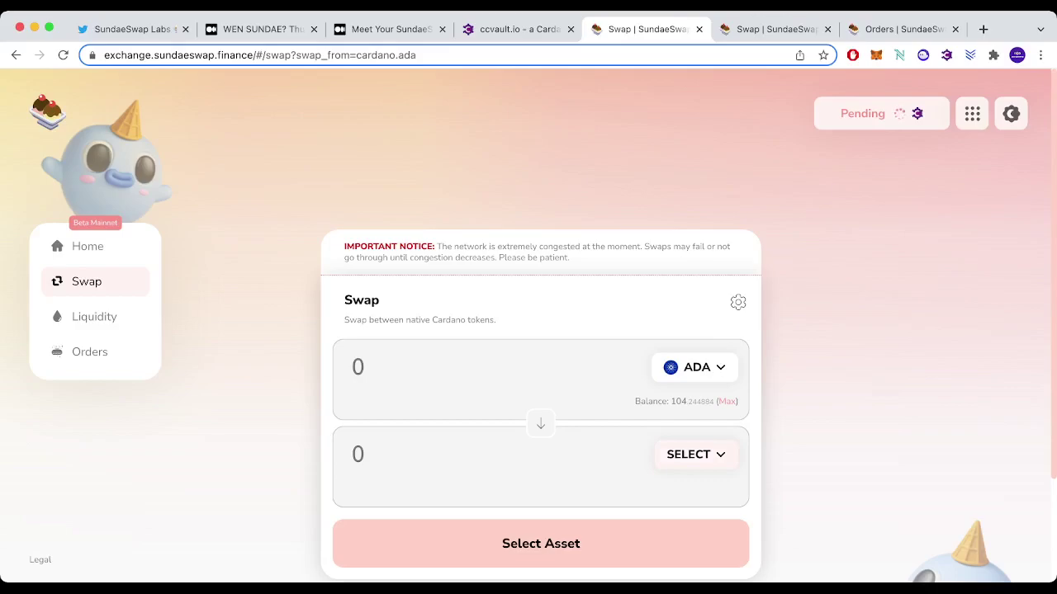
Browse the tokens available to receive in the swap and choose SUNDAE
left_click(695, 454)
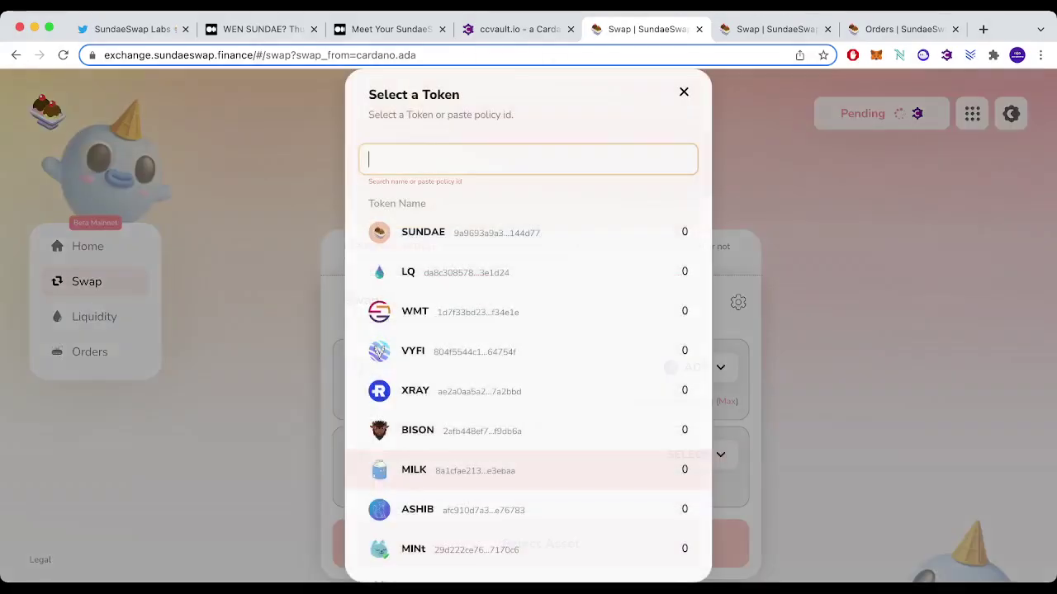
scroll(528, 413, "down", 8)
scroll(528, 421, "down", 10)
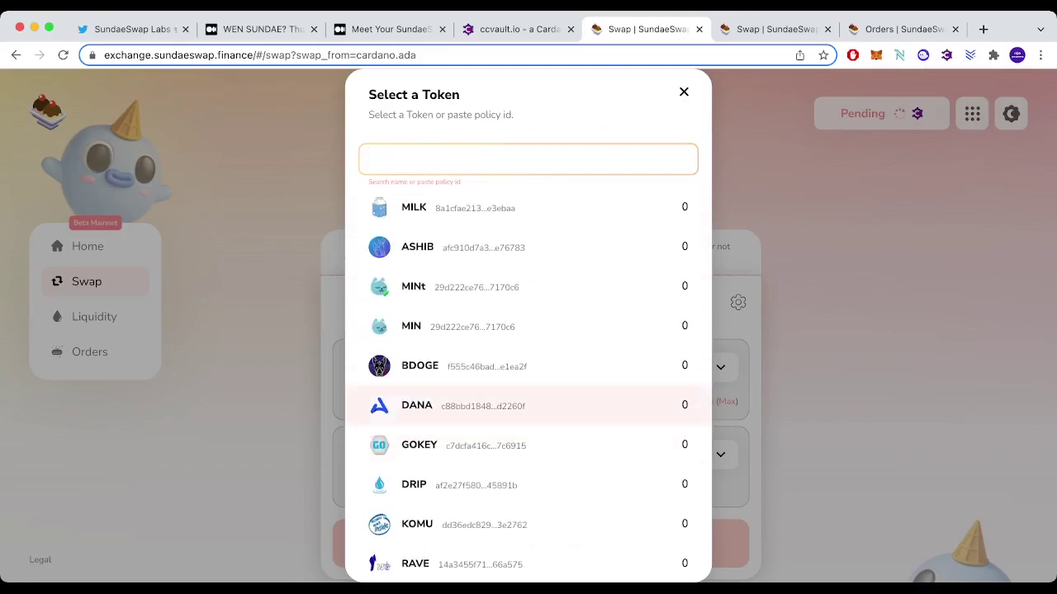
scroll(528, 404, "down", 4)
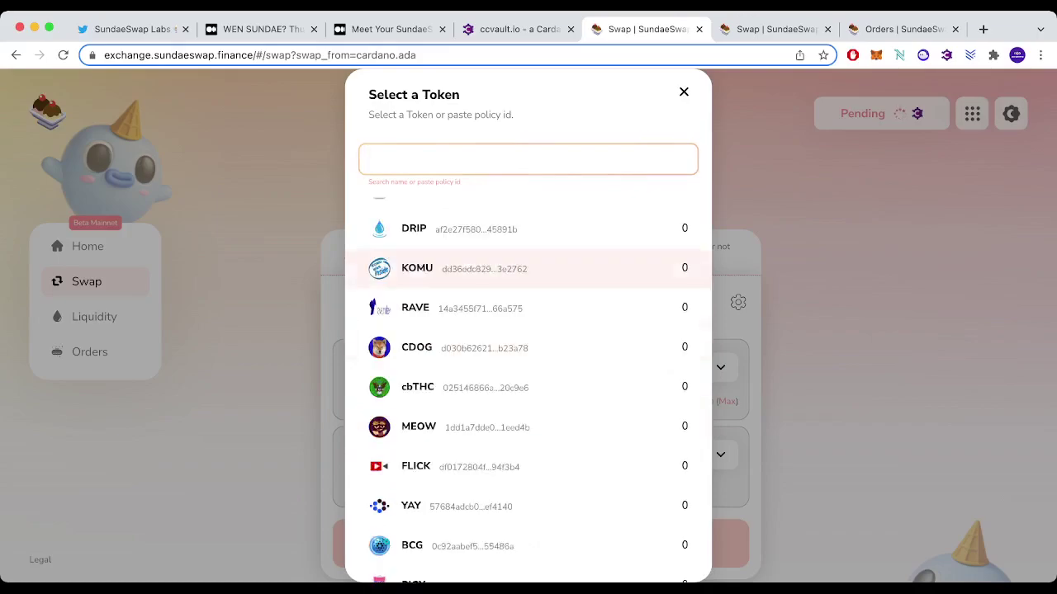
scroll(528, 405, "up", 3)
scroll(528, 445, "up", 5)
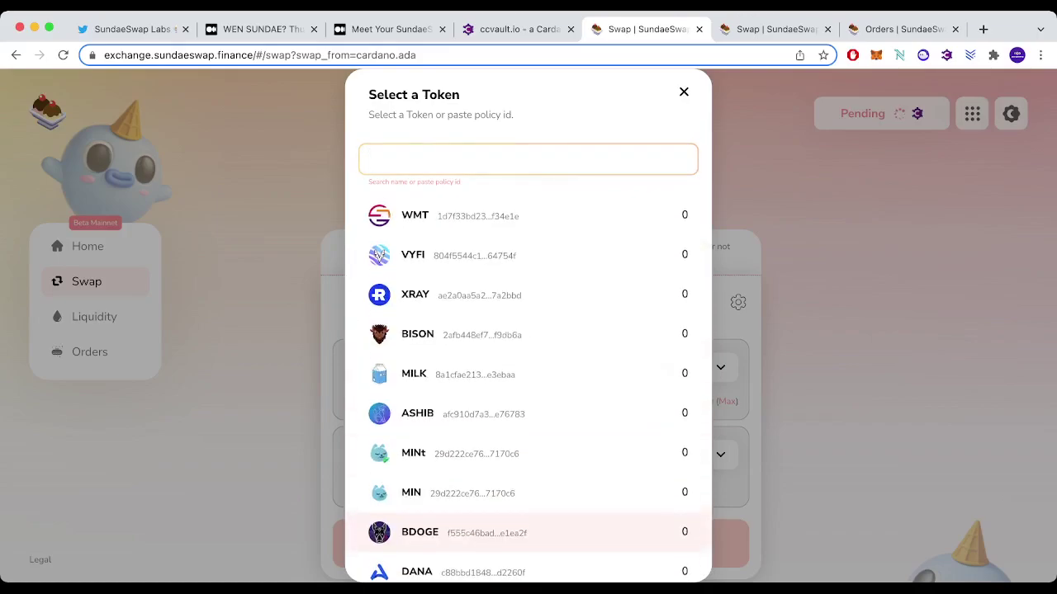
scroll(528, 412, "up", 1)
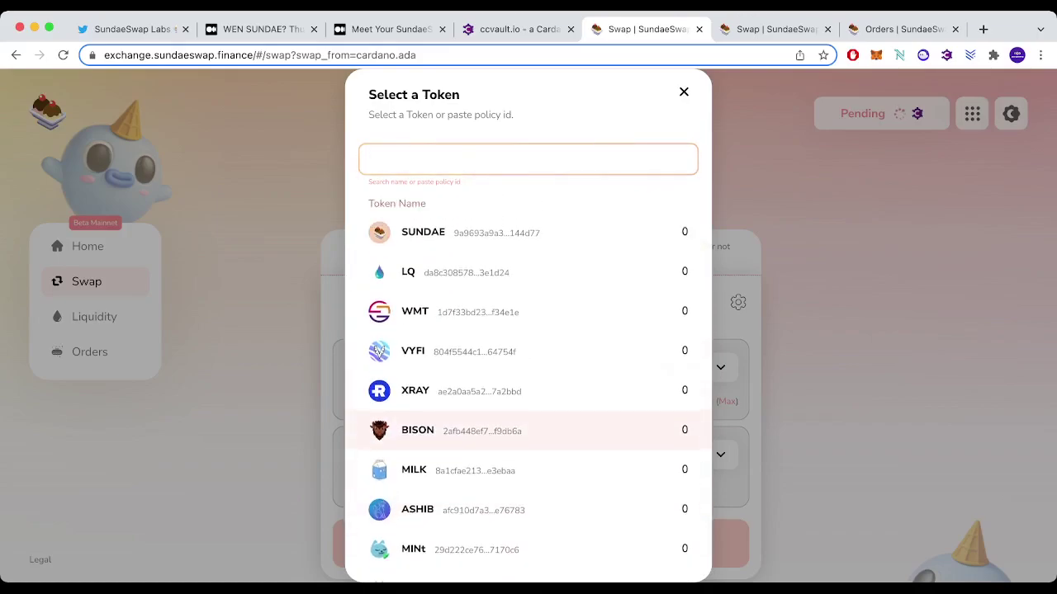
left_click(495, 232)
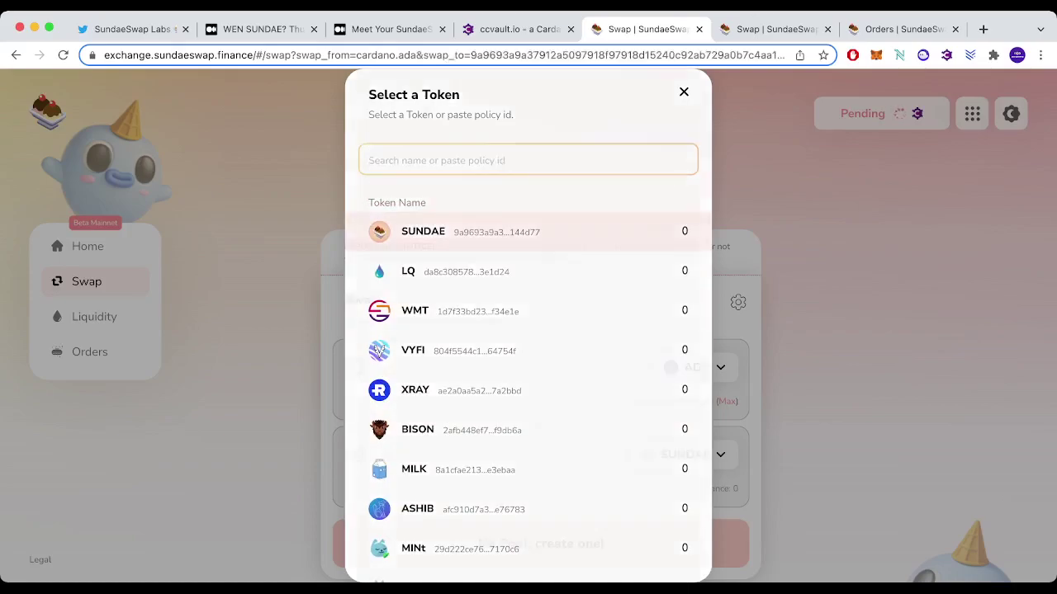
Enter 1 ADA as the amount to swap for SUNDAE and look over the swap confirmation
scroll(541, 372, "down", 2)
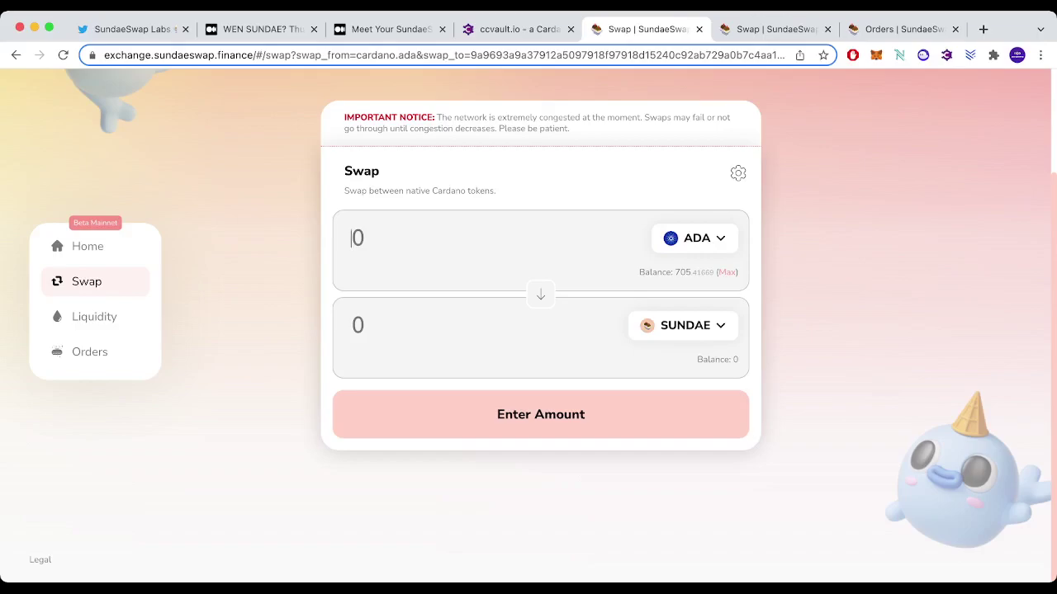
type("1")
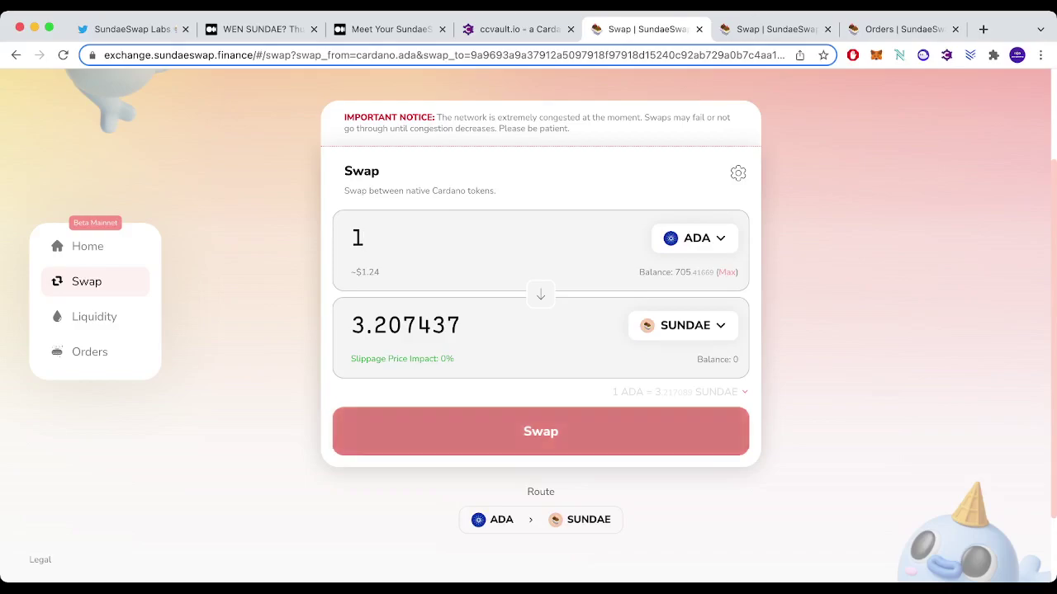
left_click(541, 431)
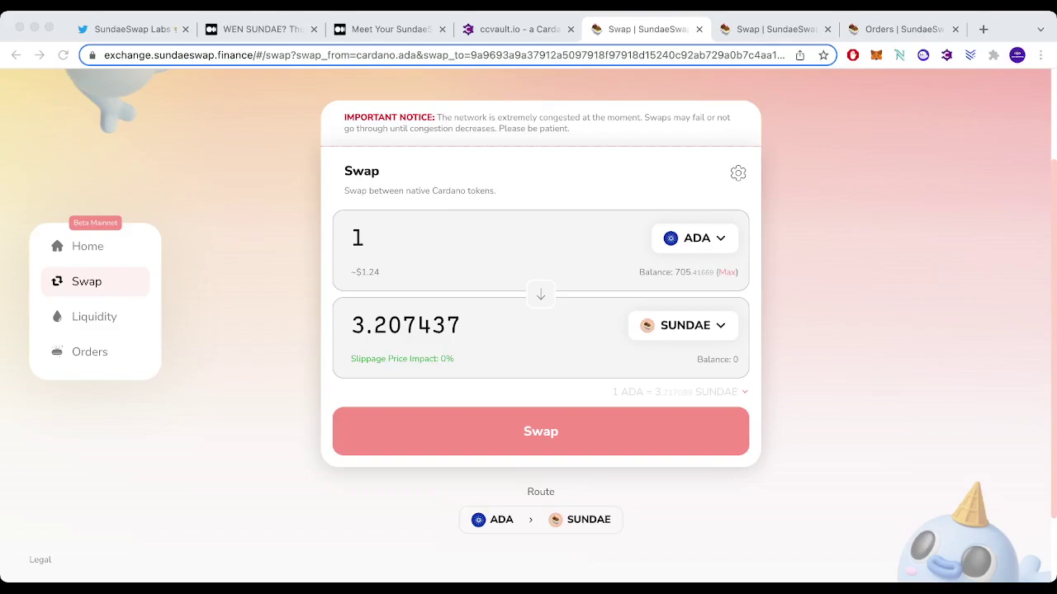
left_click(365, 238)
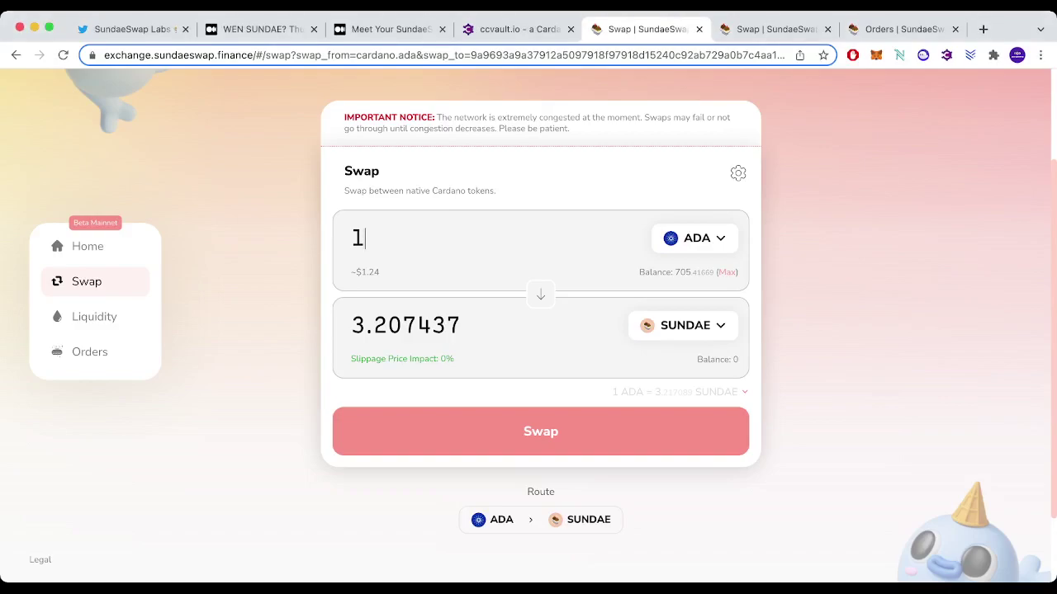
left_click(540, 431)
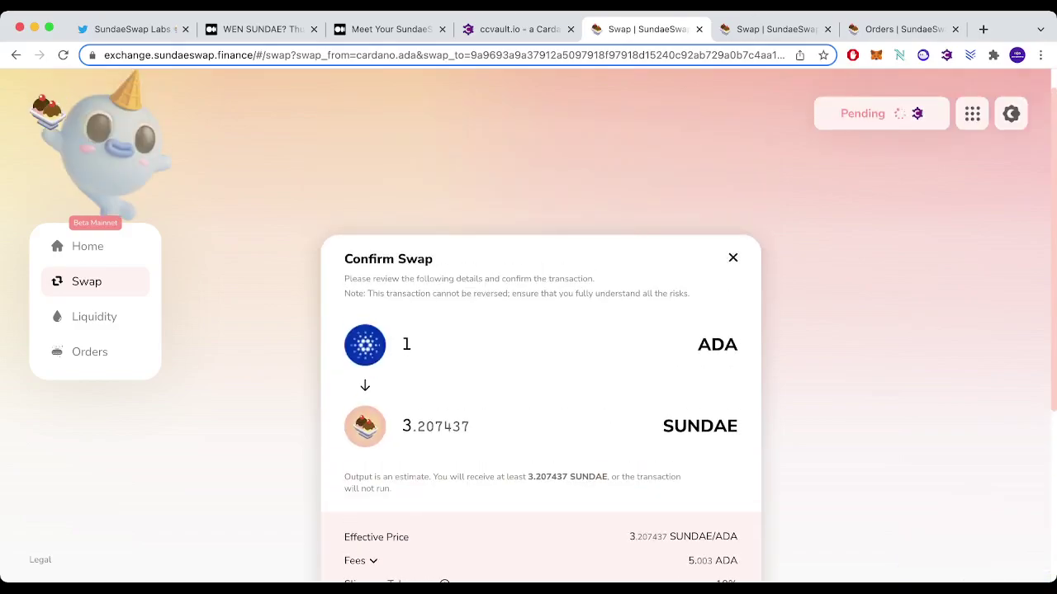
scroll(540, 431, "down", 3)
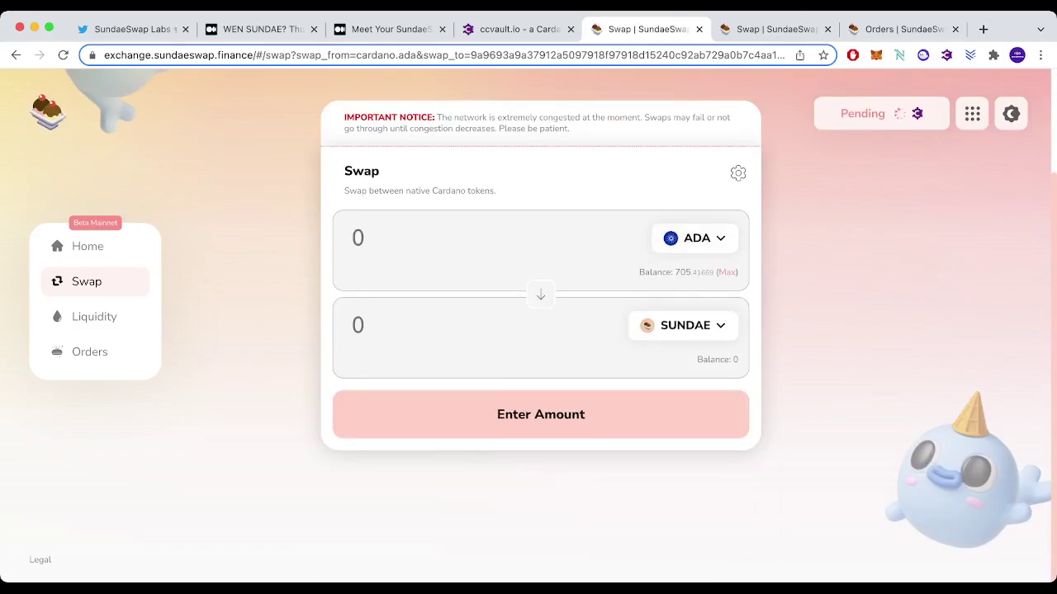
Enter 1 ADA again, try slippage tolerances of 0.1%, 0.5% and 1%, and set the tolerance to 10%
left_click(358, 238)
type("1")
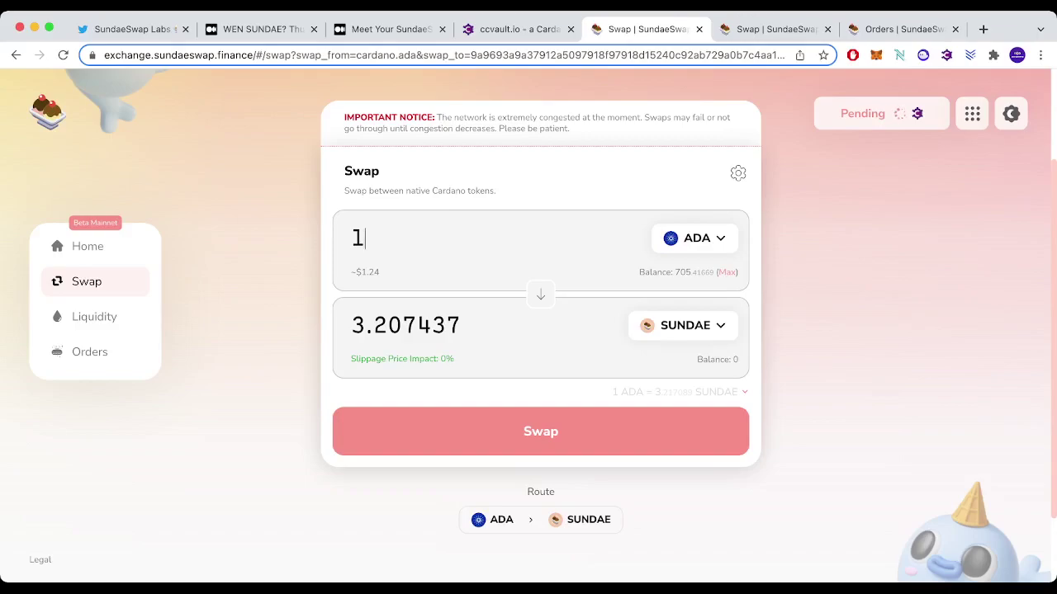
left_click(737, 173)
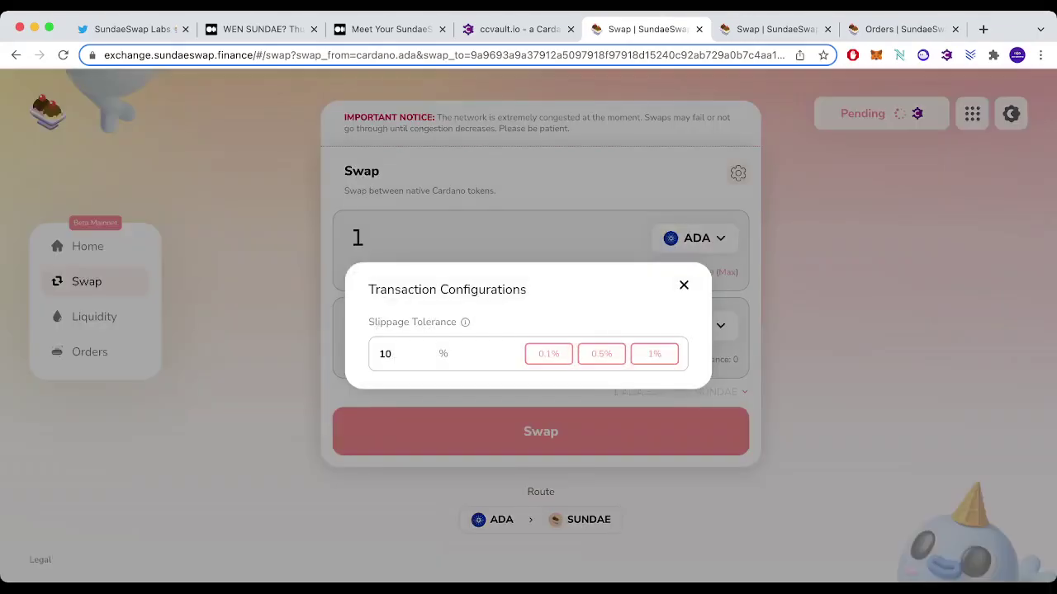
left_click(548, 342)
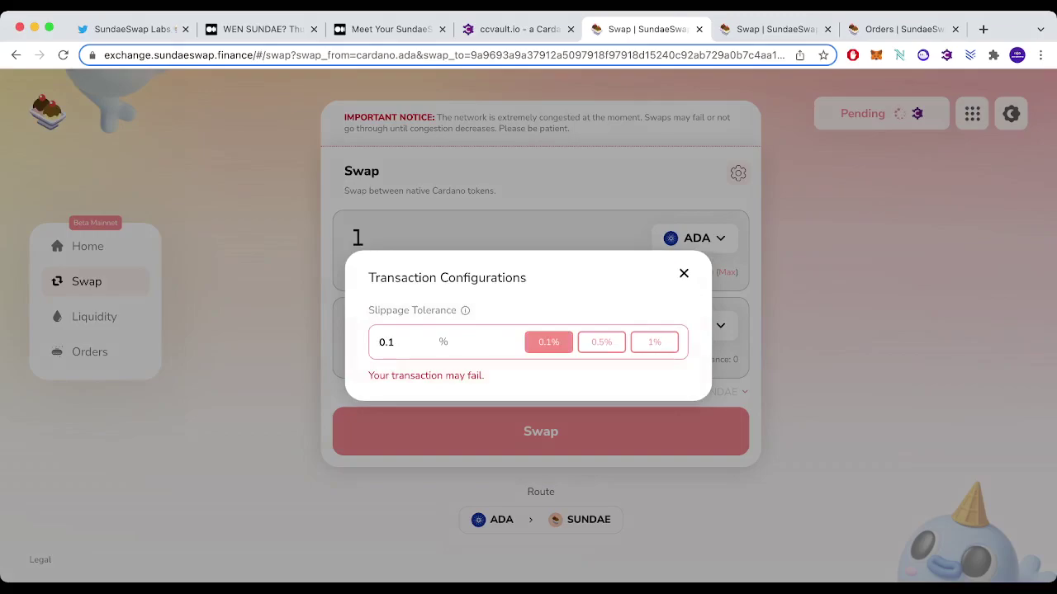
left_click(601, 342)
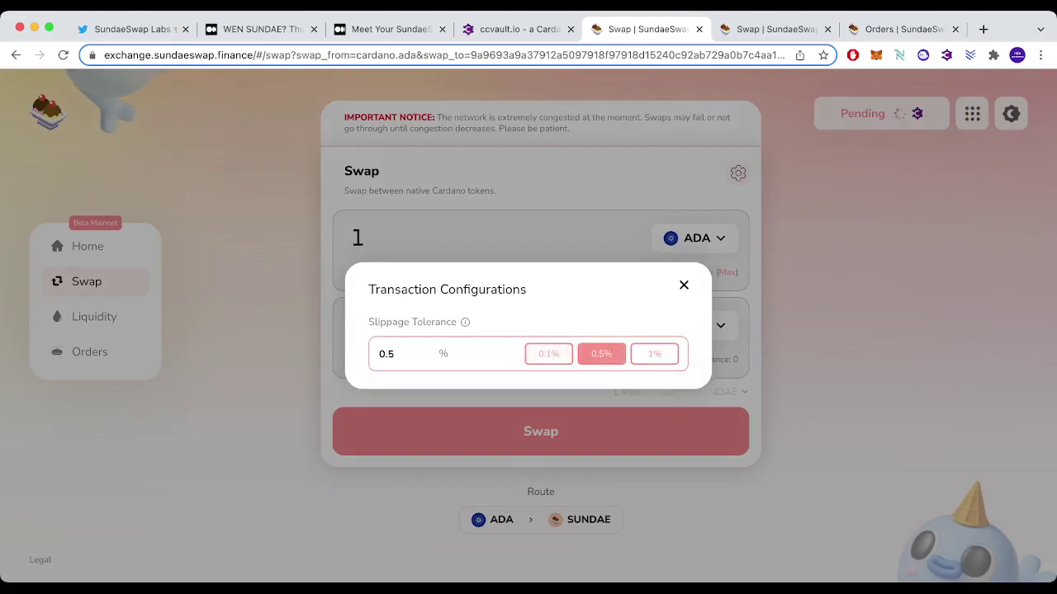
left_click(653, 354)
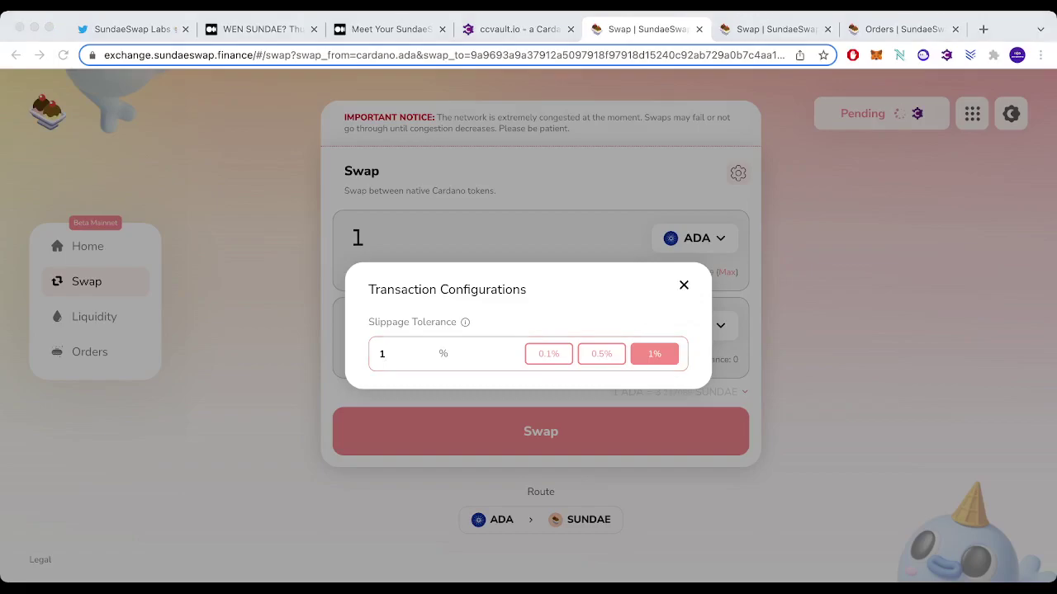
left_click(386, 353)
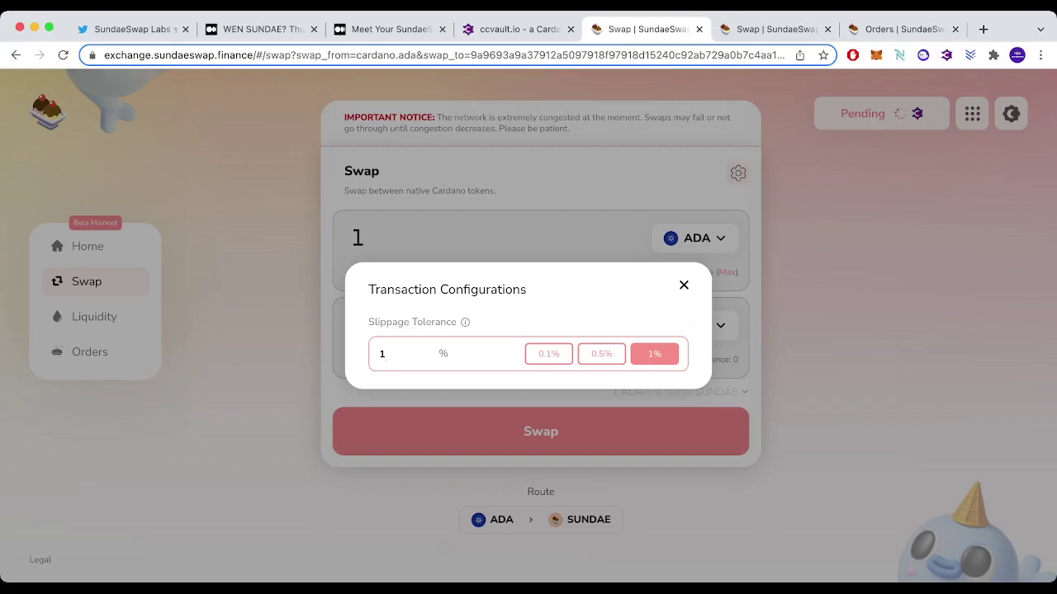
type("0")
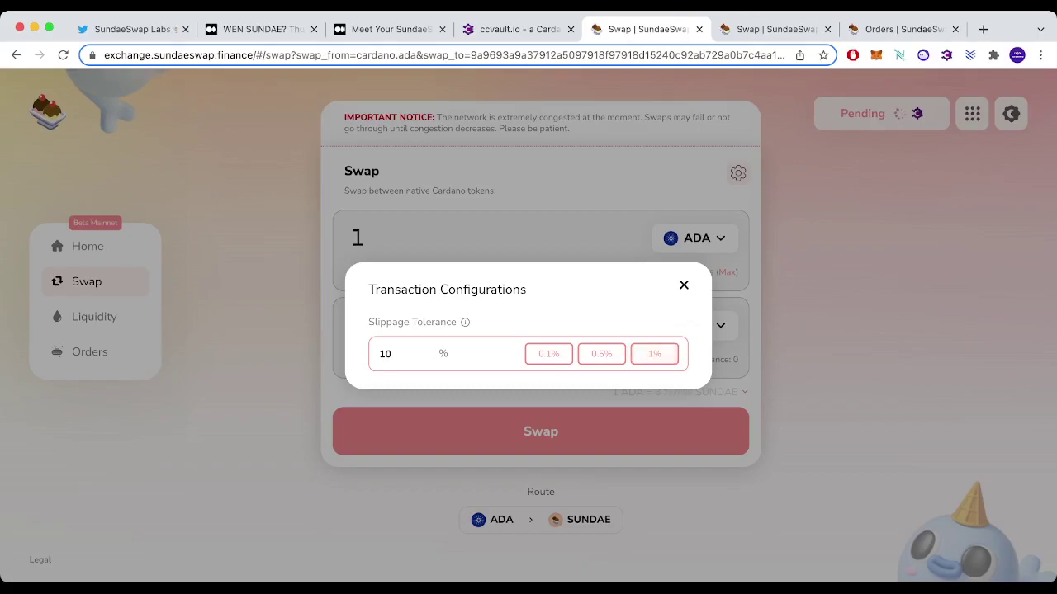
key("Escape")
Review the confirmation details of the 1 ADA to SUNDAE swap and try to order it
left_click(365, 239)
left_click(371, 325)
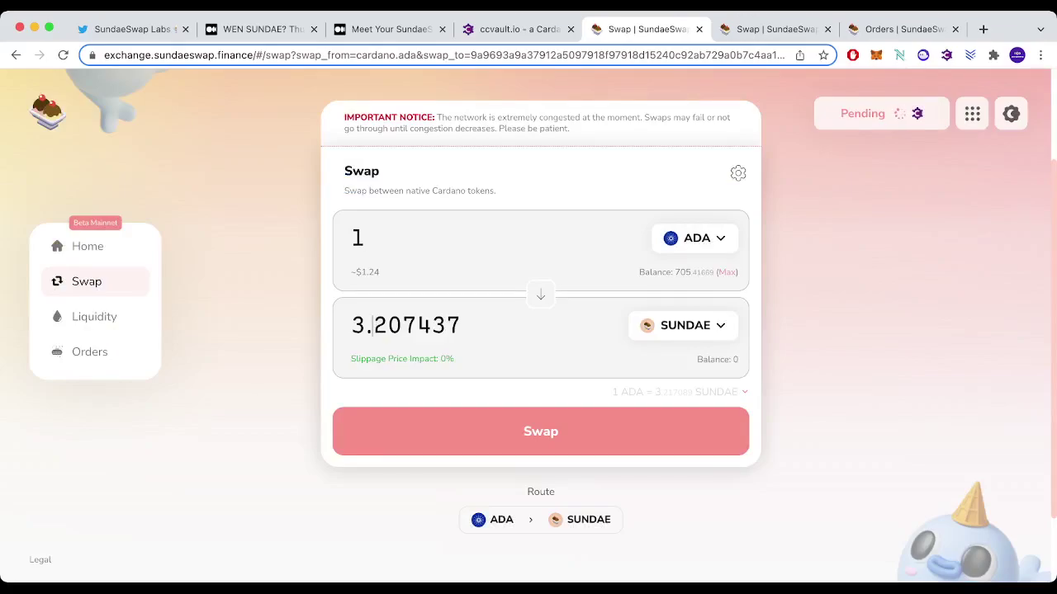
left_click(541, 431)
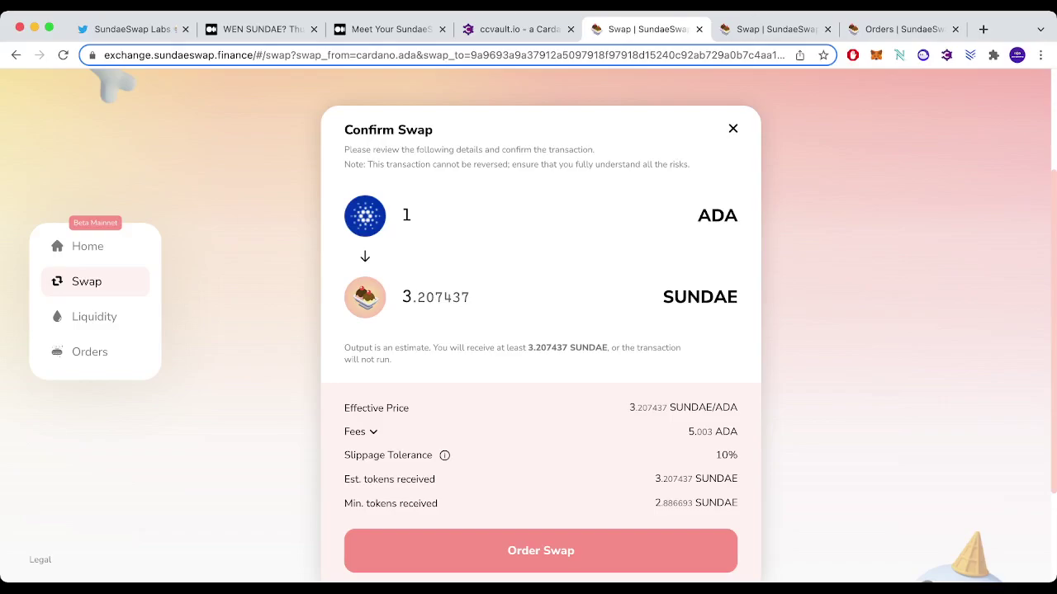
left_click(541, 551)
scroll(540, 330, "down", 1)
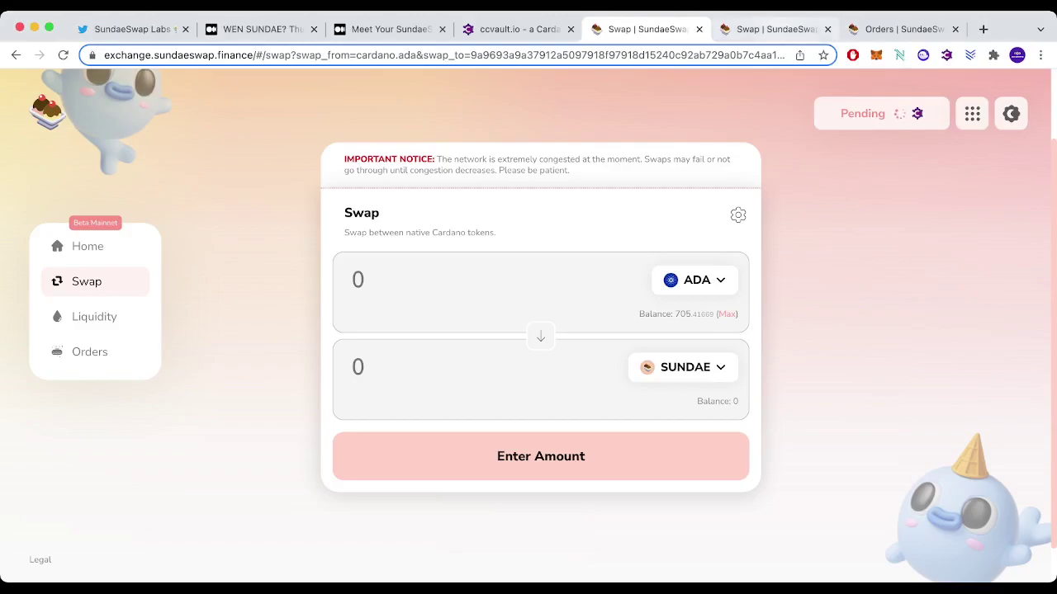
Check the submitted 950 ADA for SUNDAE swap and examine its open order on the Orders page
key("ctrl+Tab")
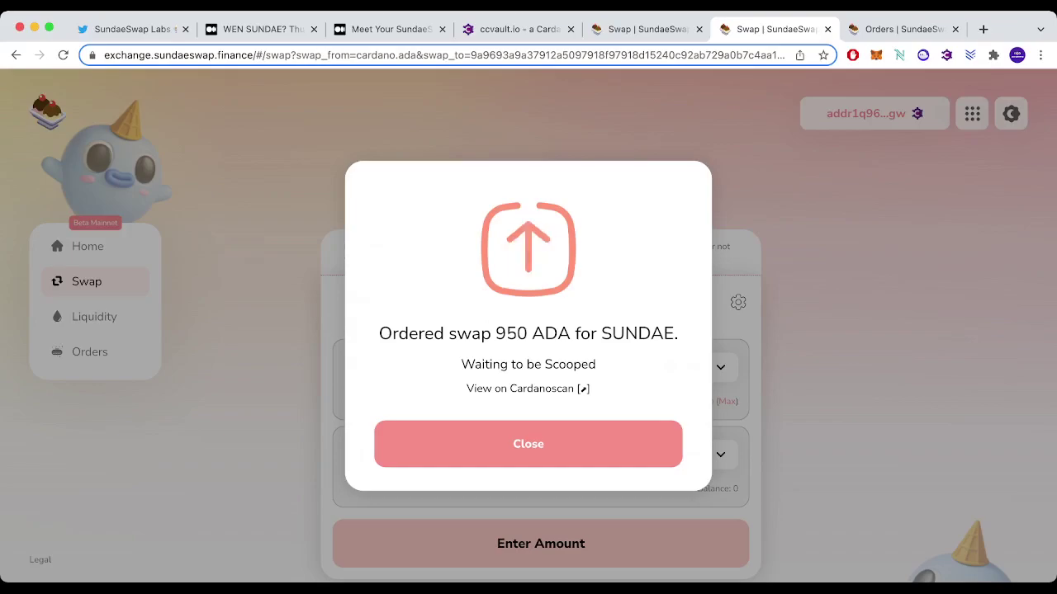
key("super+Tab")
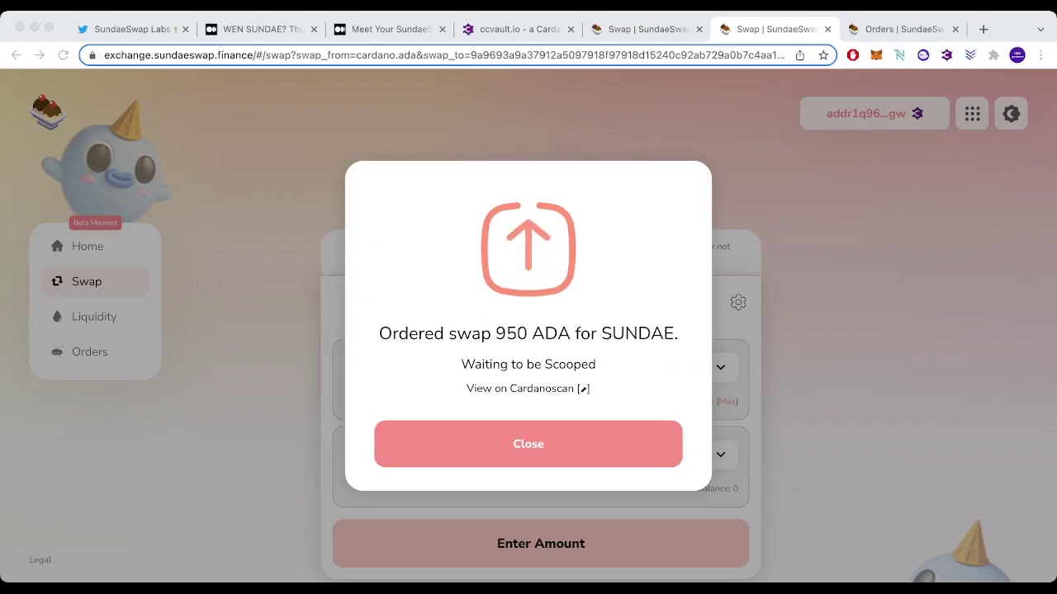
key("super+Tab")
left_click(896, 29)
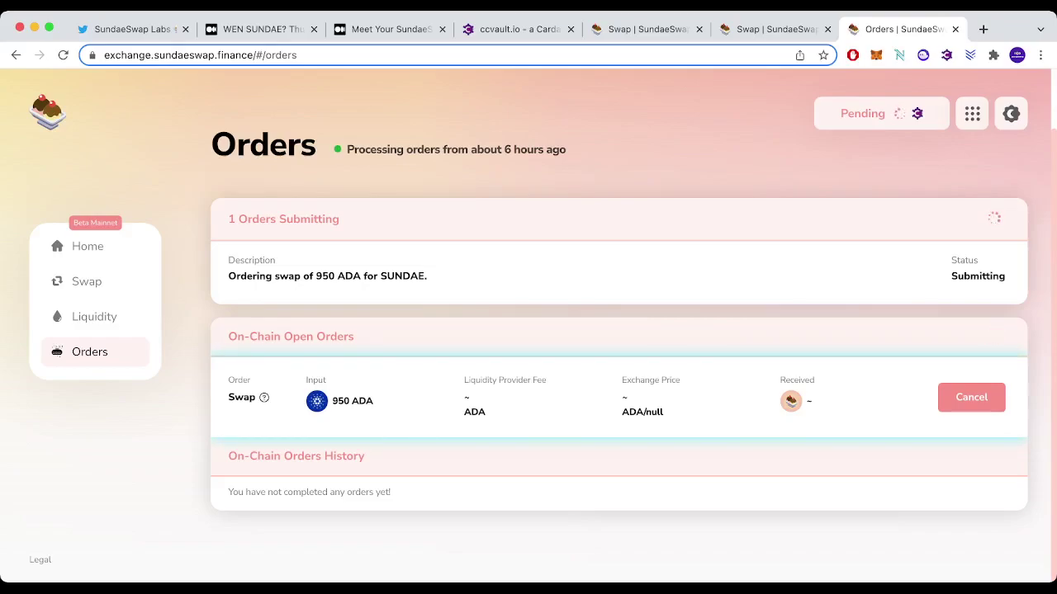
scroll(619, 346, "down", 2)
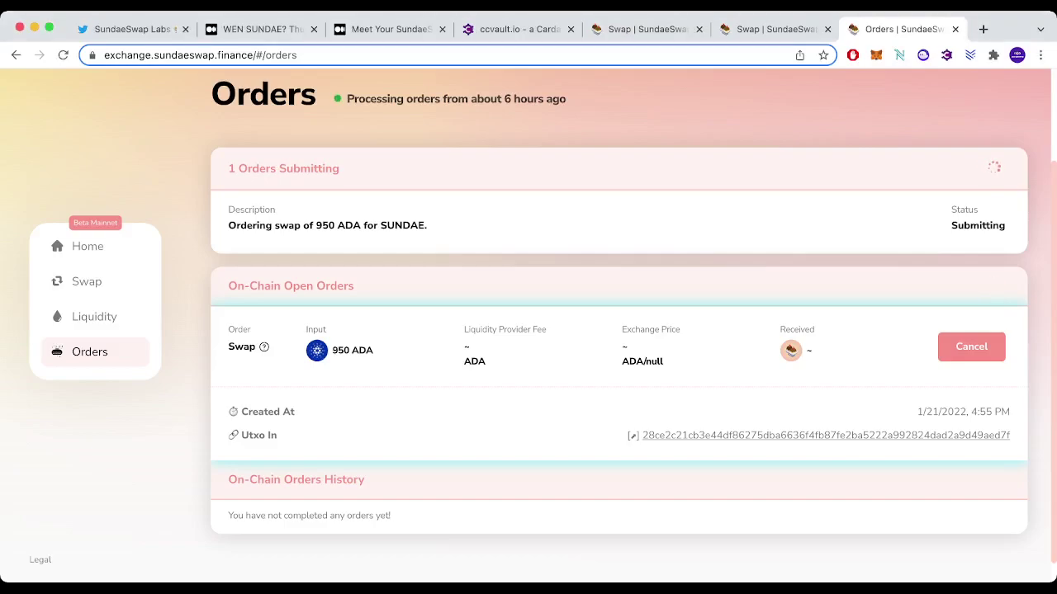
Return to the exchange's home page, then bring up the SundaeSwap Labs article "WEN SUNDAE? Thursday!"
left_click(82, 246)
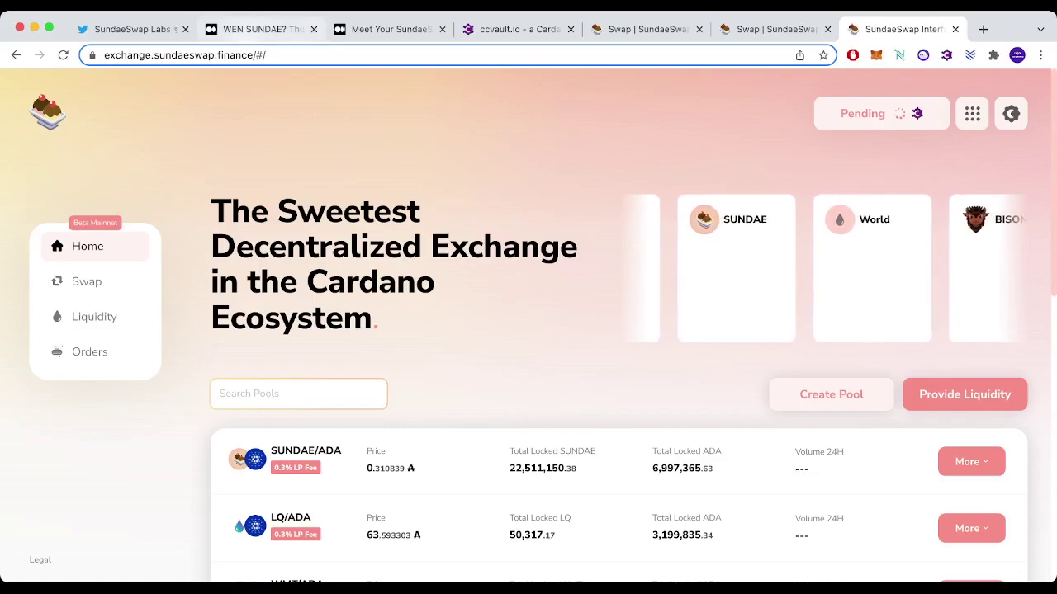
left_click(256, 29)
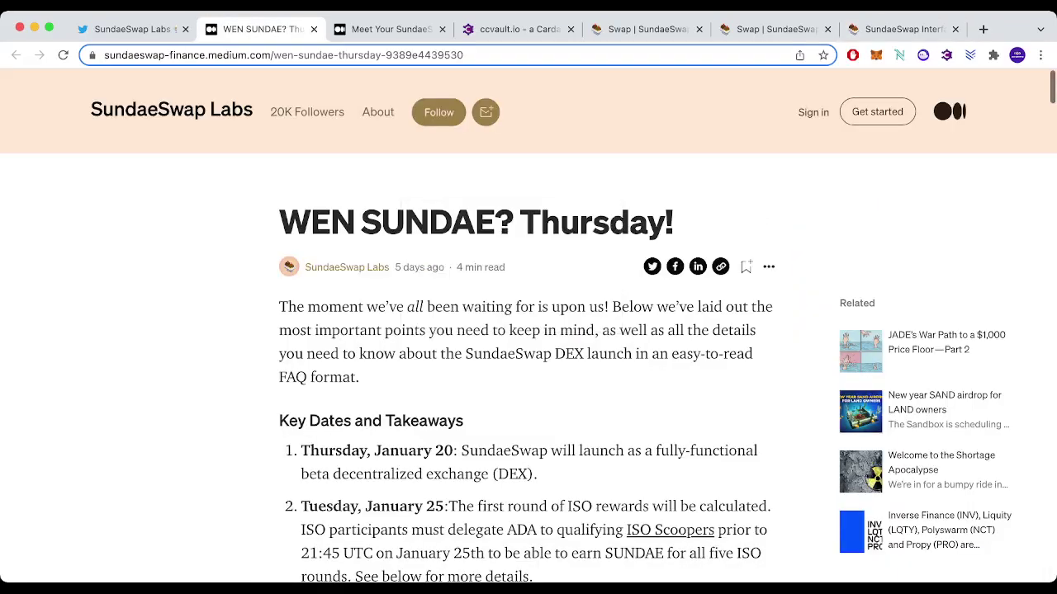
Read the article's key dates and its section on the ways to acquire SUNDAE
scroll(528, 330, "down", 10)
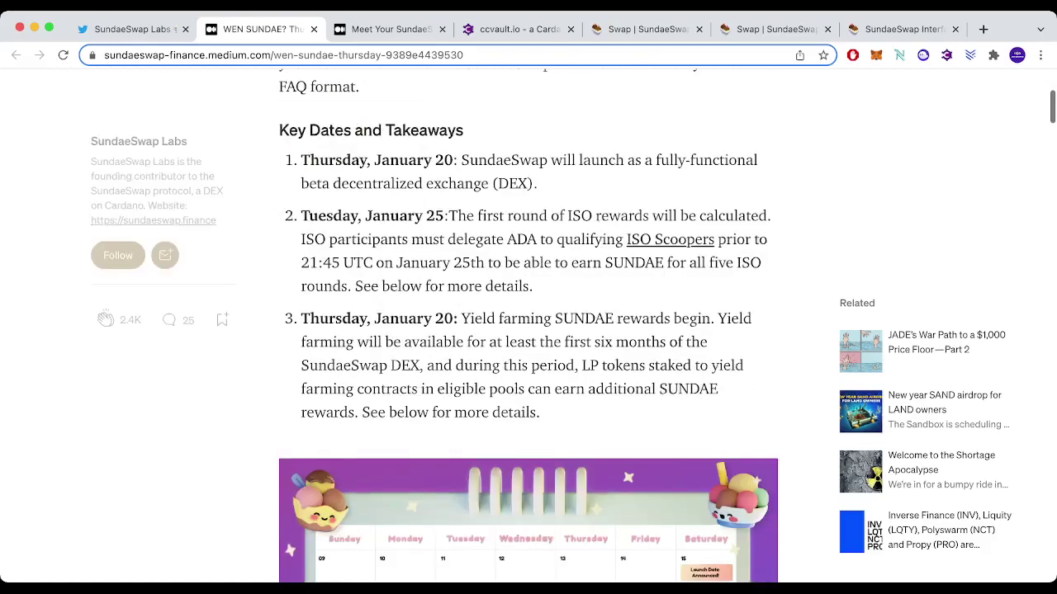
scroll(529, 330, "down", 10)
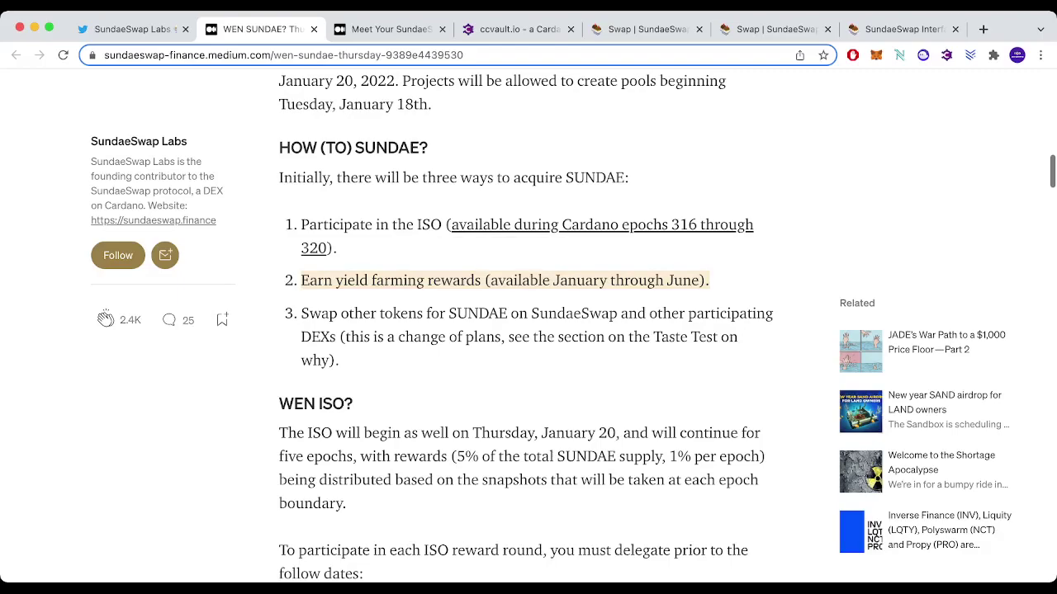
Switch to the ccvault wallet's staking page and filter the available stake pools by the ticker DSHIN
left_click(512, 29)
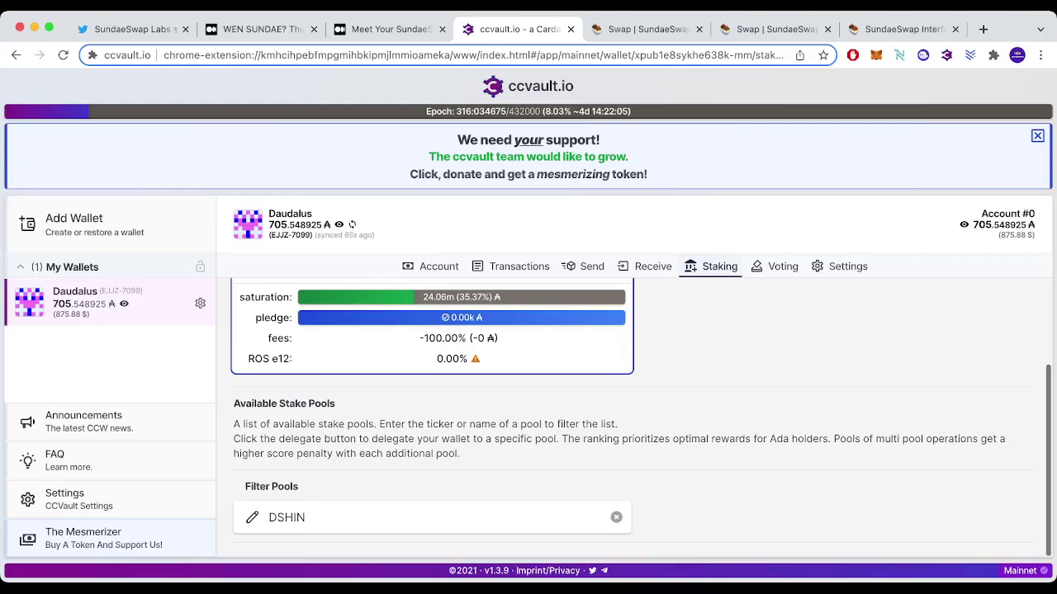
left_click(268, 517)
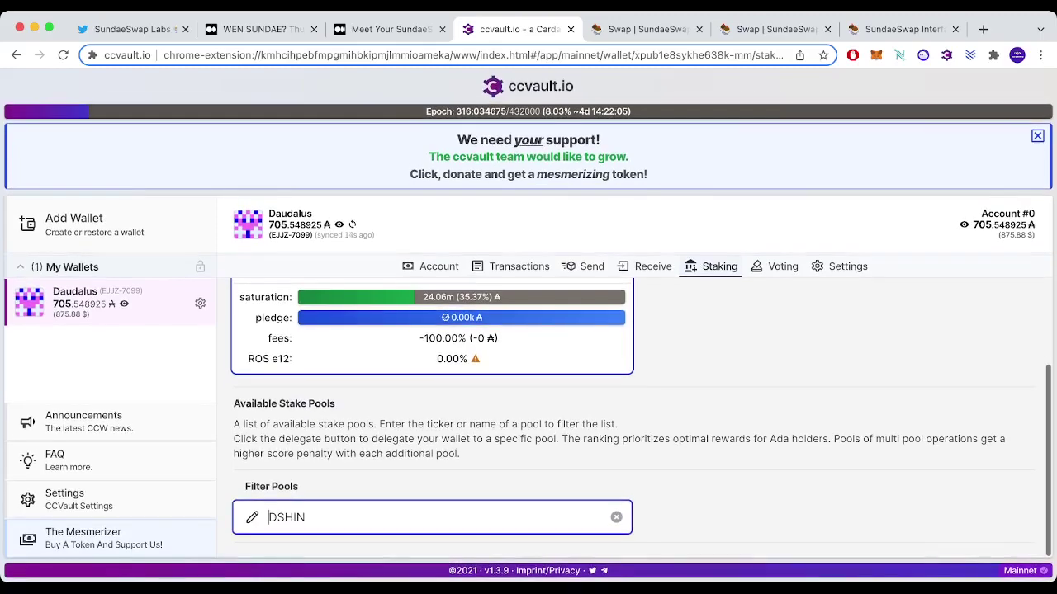
key("BackSpace")
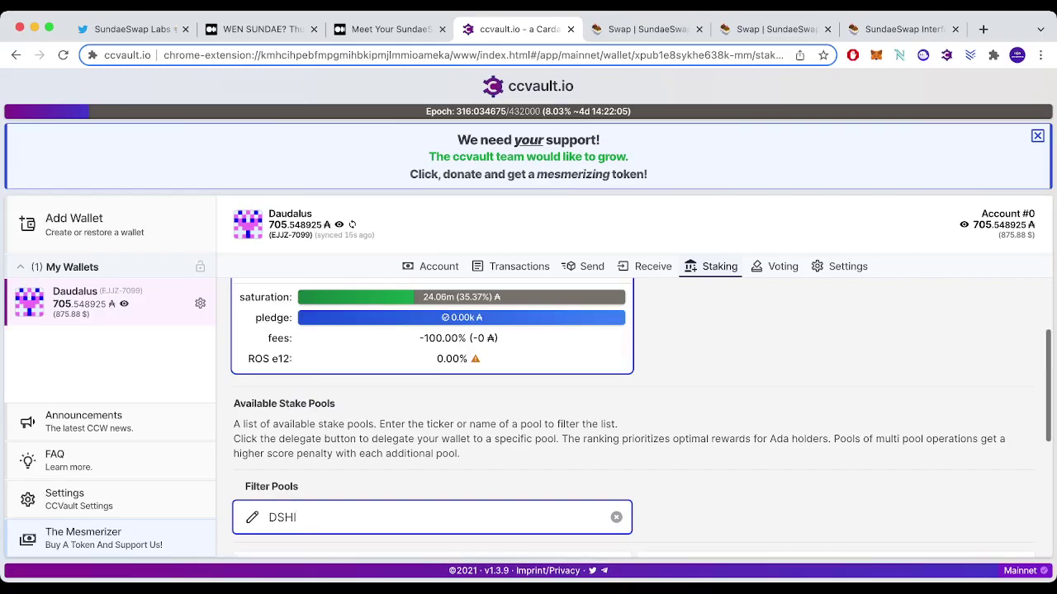
type("N")
scroll(634, 412, "down", 3)
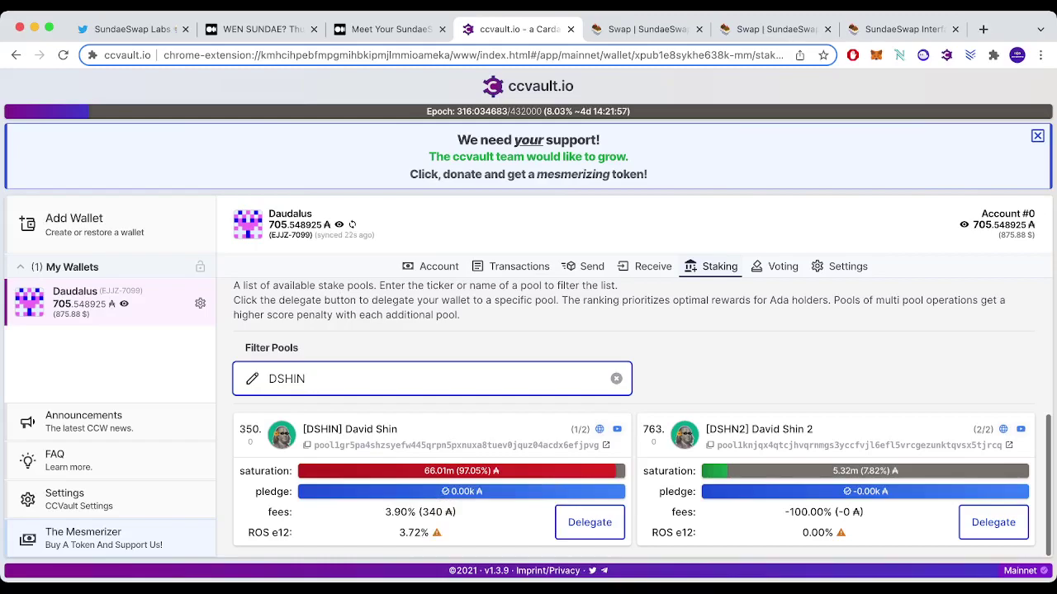
Bring up the "Meet Your SundaeSwap Scoopers" article and find DSHIN in its list of elected pool operators
left_click(388, 29)
scroll(528, 330, "down", 10)
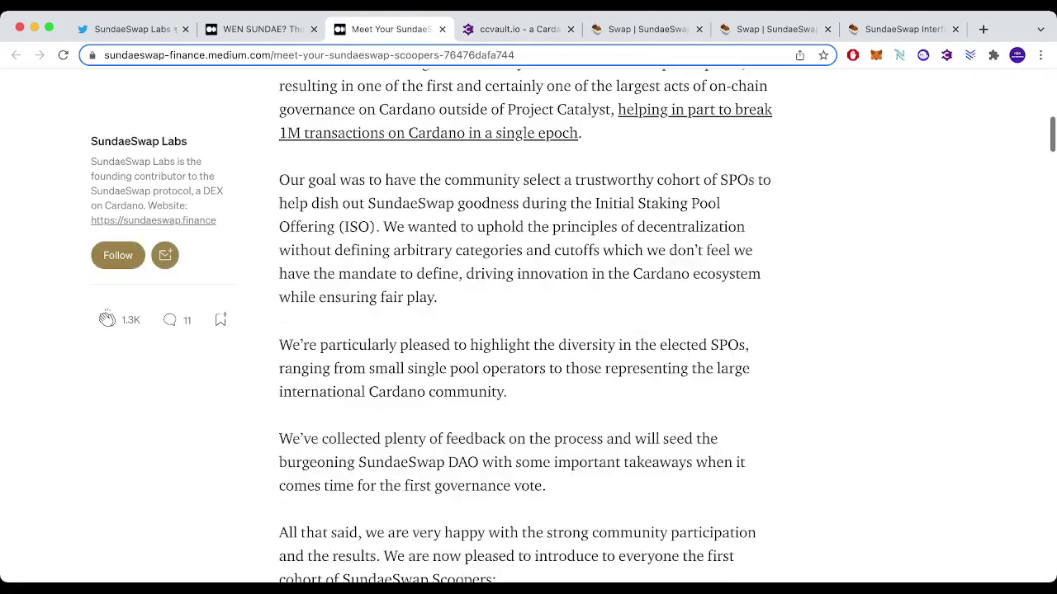
scroll(528, 330, "down", 12)
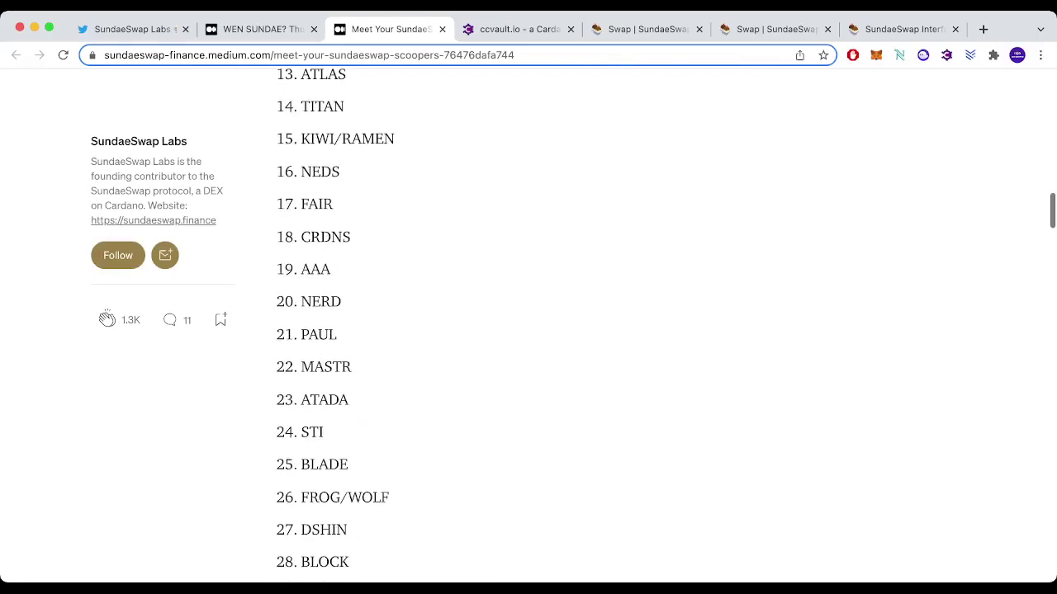
scroll(528, 330, "down", 5)
scroll(529, 331, "down", 1)
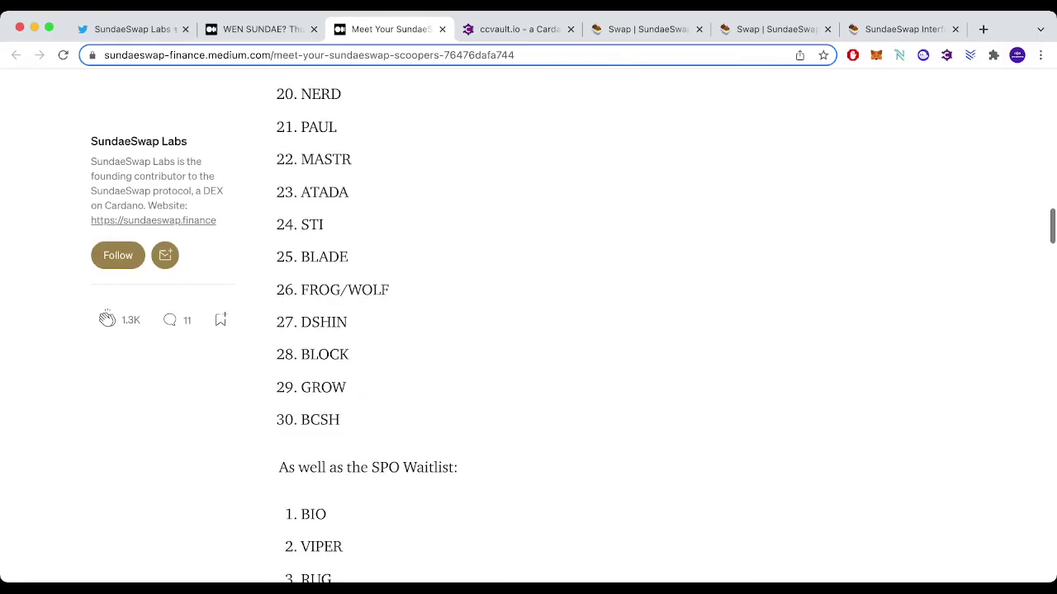
Return to the ccvault wallet, change its delegation to the DSHIN pool and submit the transaction
left_click(519, 29)
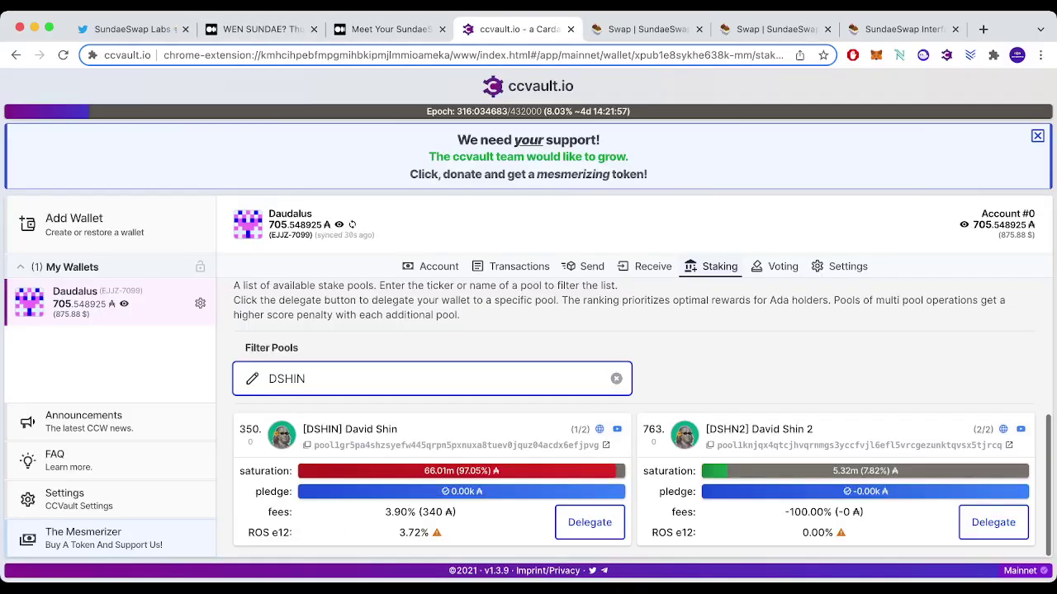
key("super+Tab")
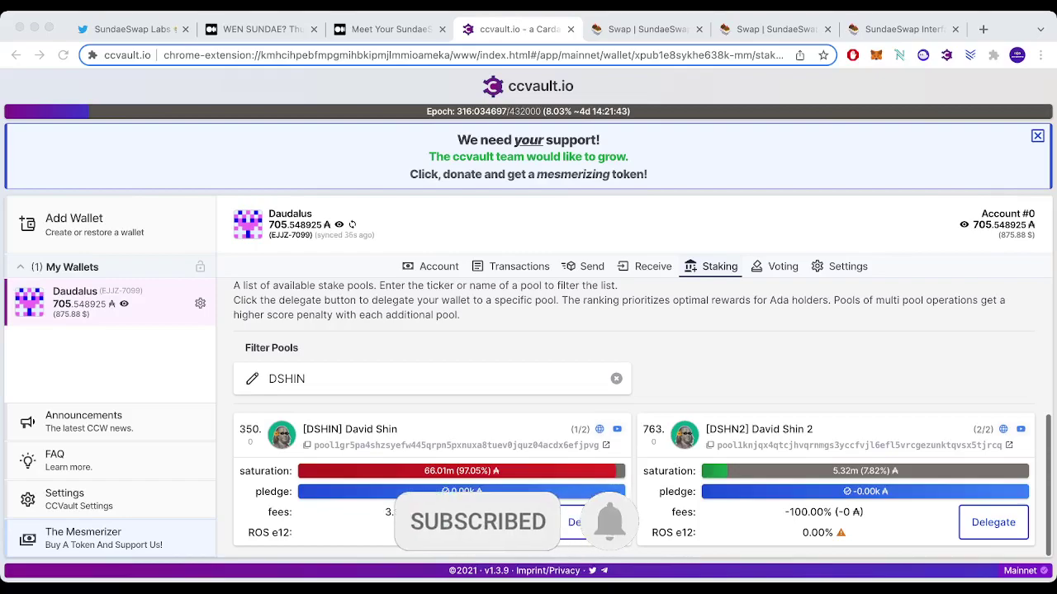
key("super+Tab")
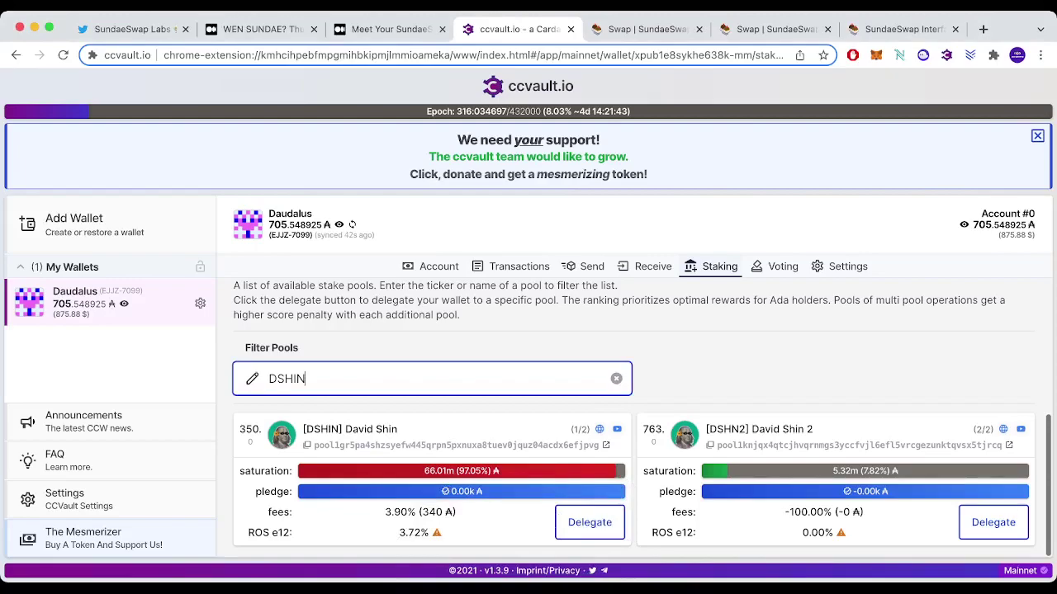
left_click(590, 521)
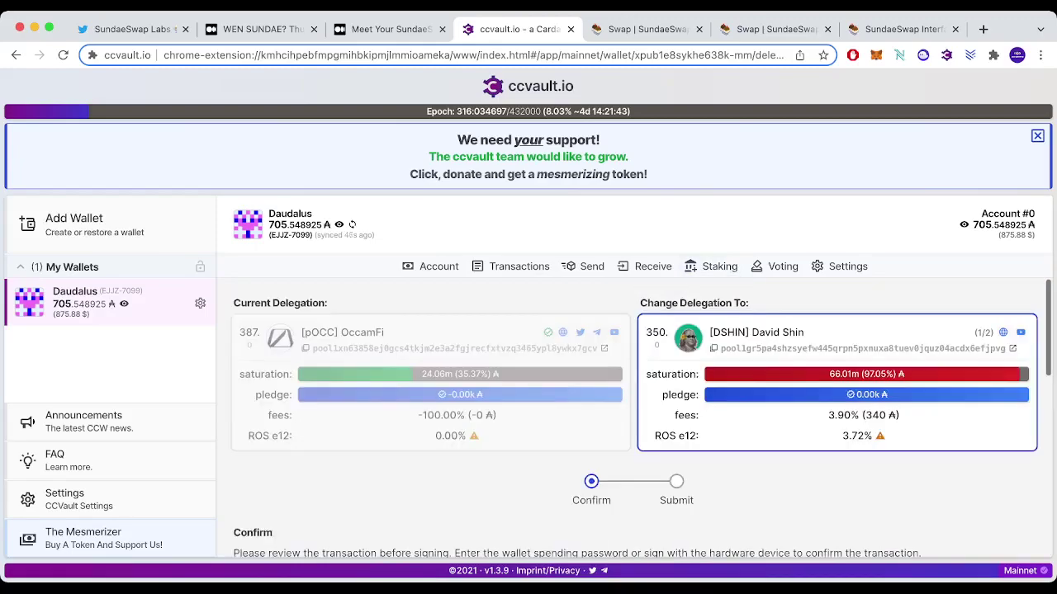
scroll(634, 419, "down", 4)
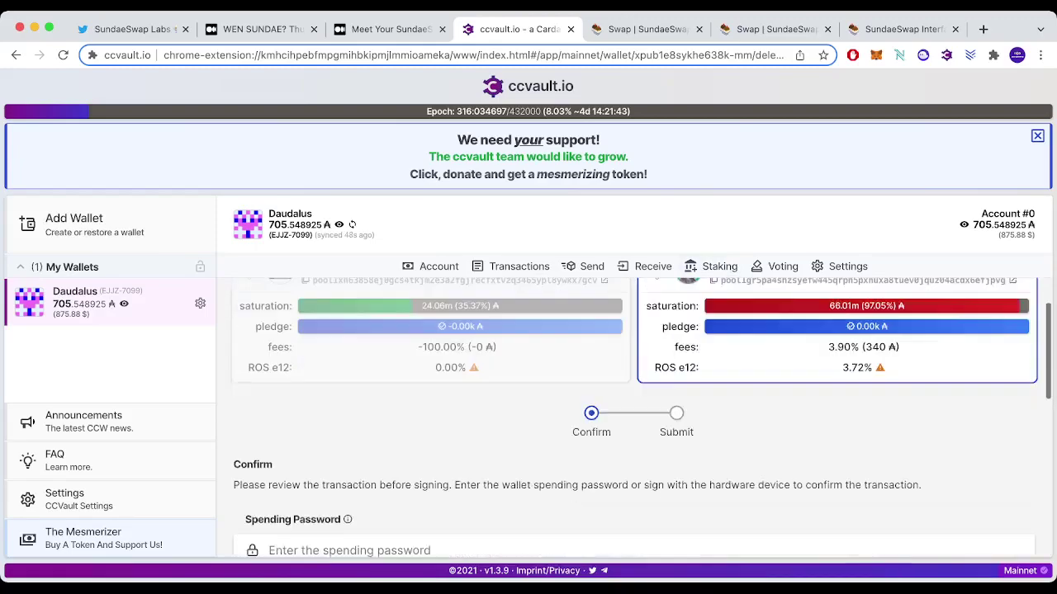
scroll(634, 419, "up", 1)
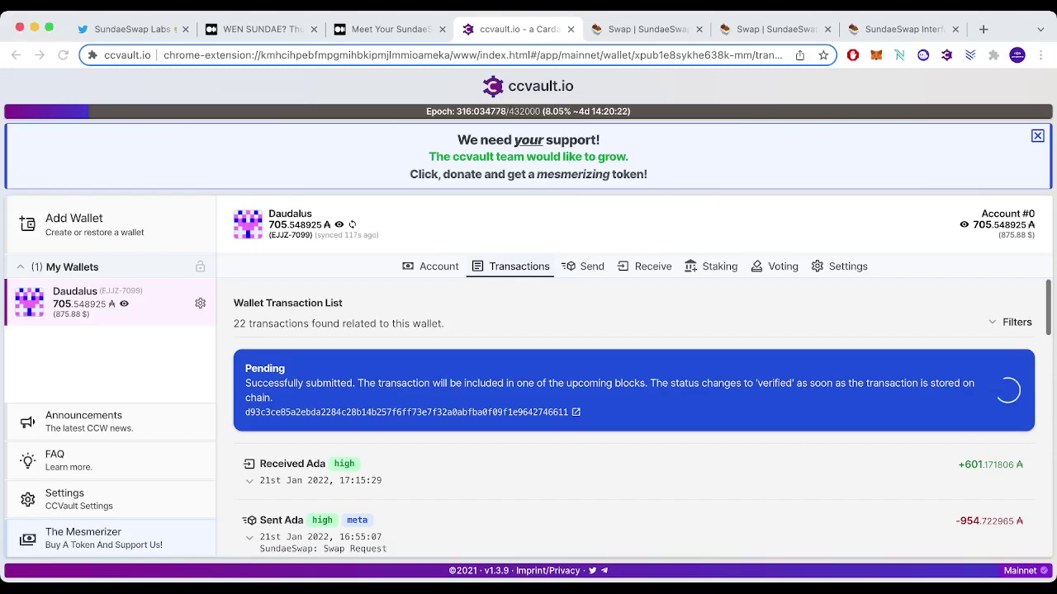
Check the wallet's delegated pool and the available stake pools on the staking page
left_click(711, 266)
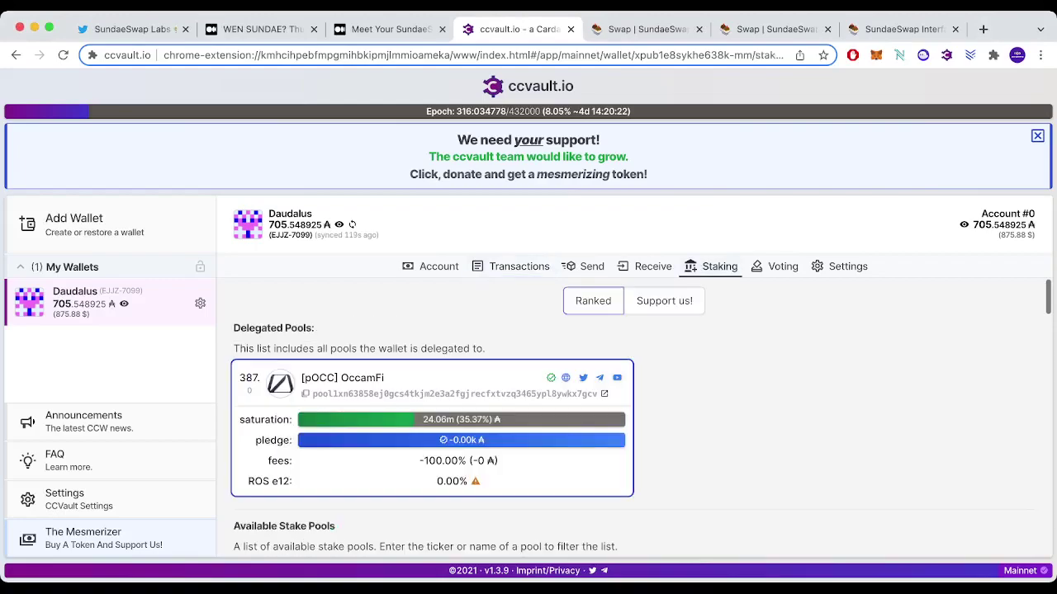
scroll(628, 413, "down", 3)
scroll(628, 418, "down", 2)
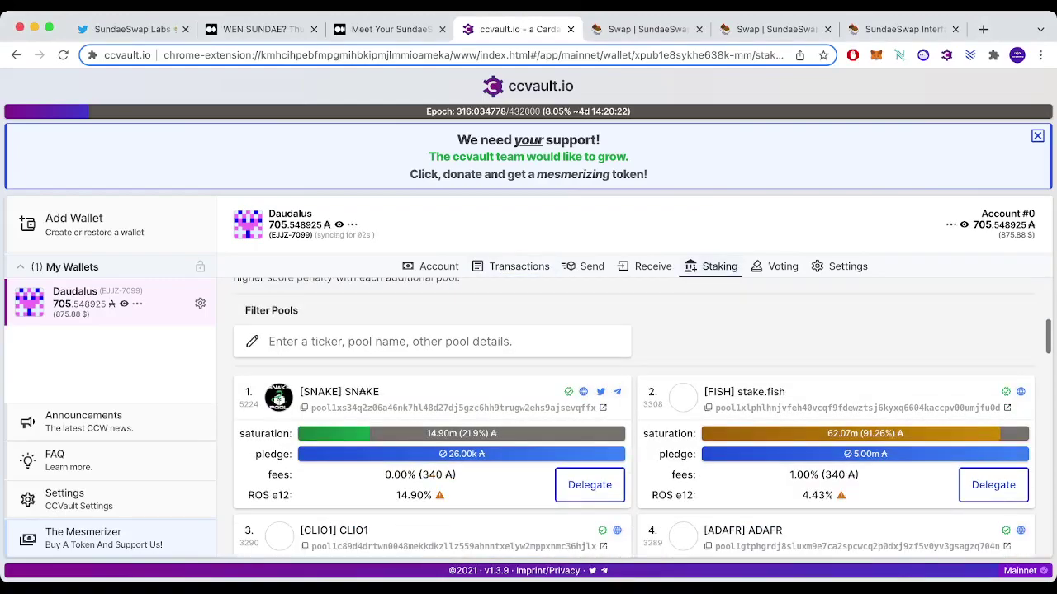
Review the note and numbered operator list in the SundaeSwap Scoopers article, highlighting the DSHIN entry
left_click(389, 29)
scroll(528, 330, "up", 10)
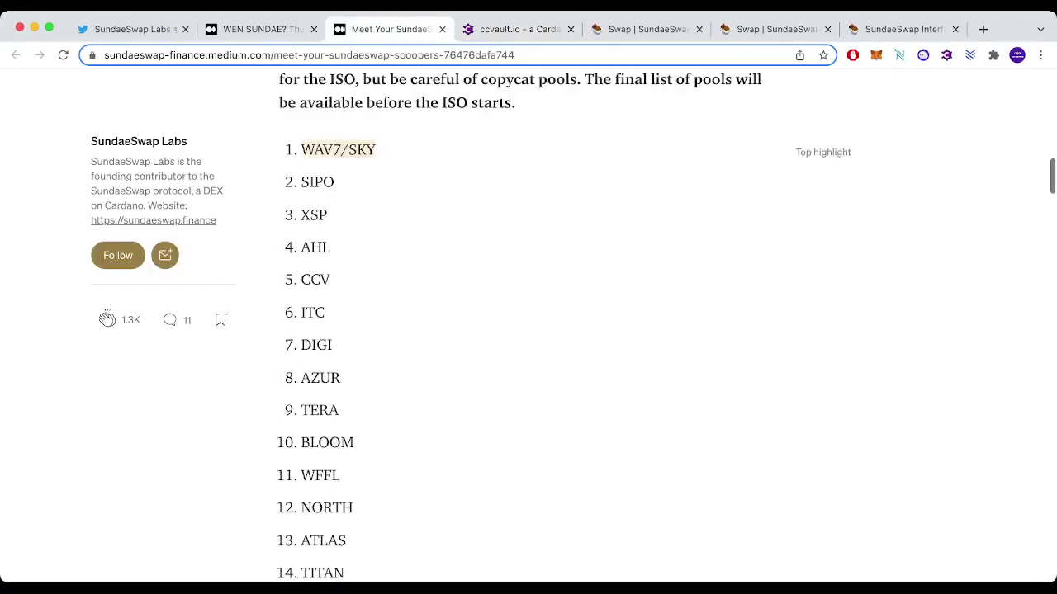
scroll(528, 330, "down", 5)
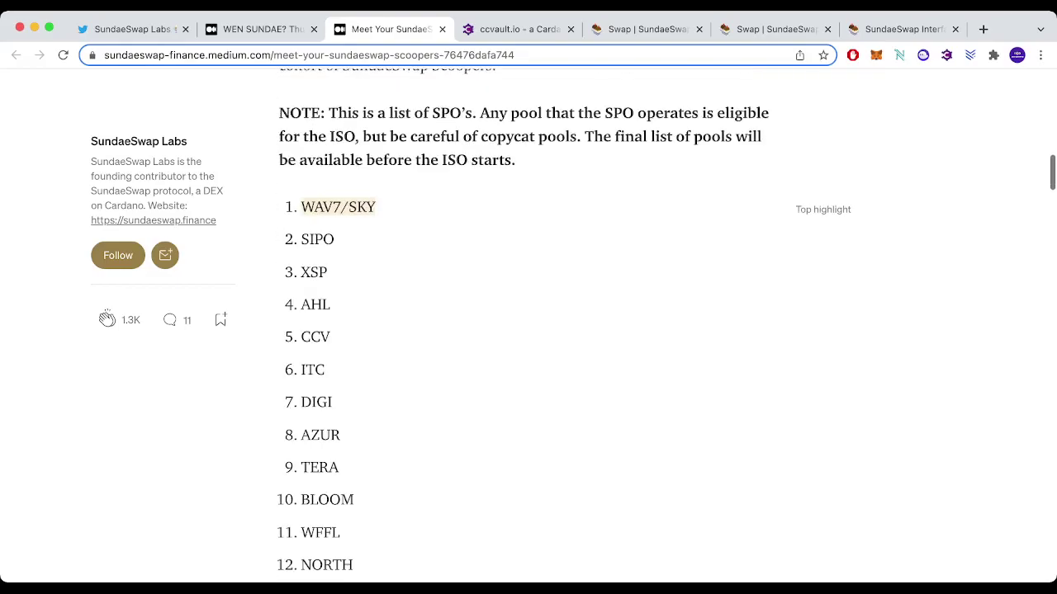
scroll(528, 330, "down", 5)
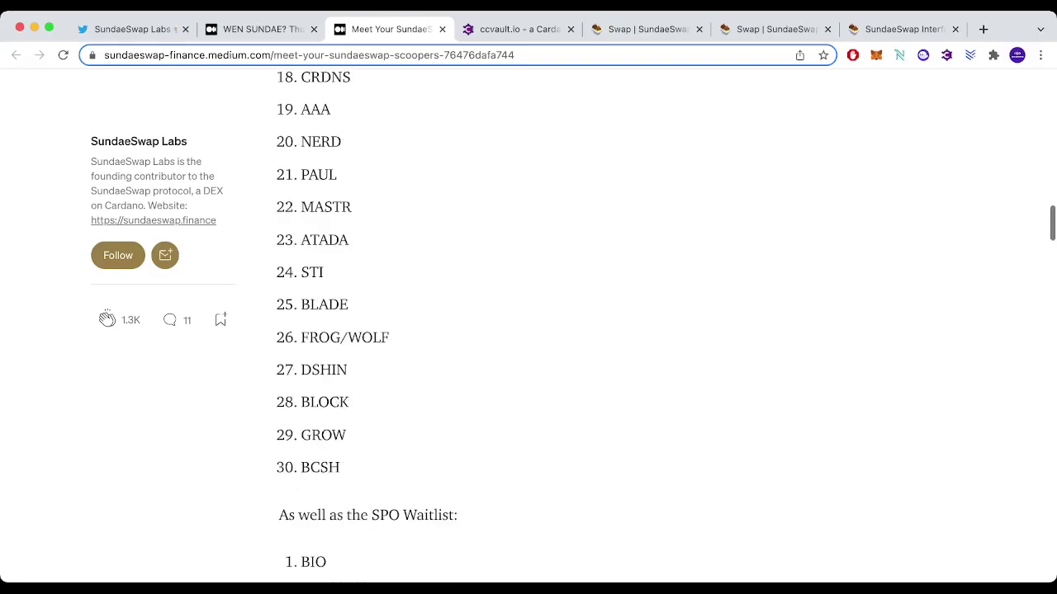
scroll(367, 325, "up", 1)
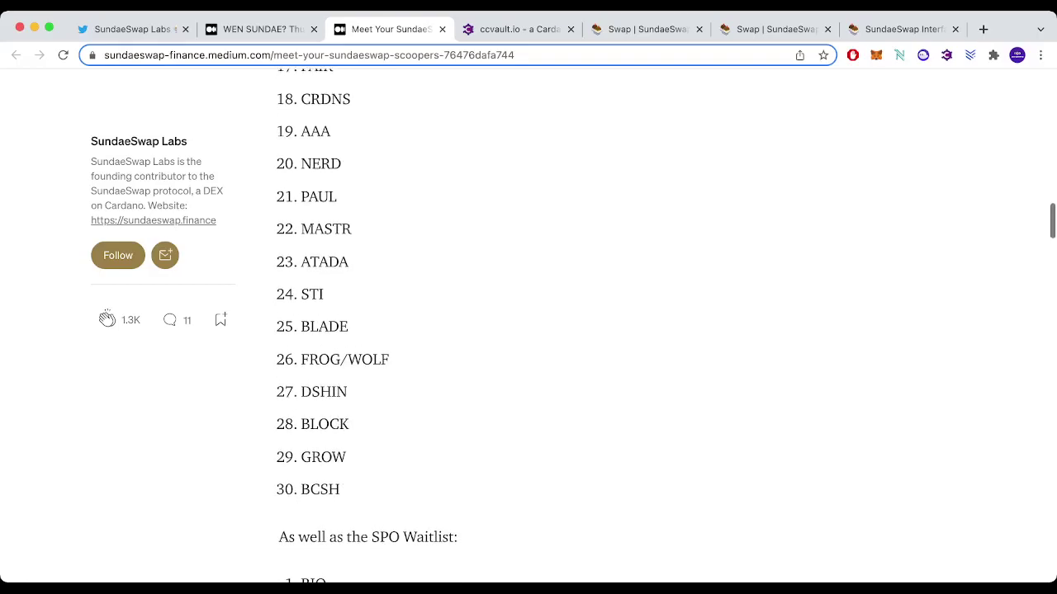
scroll(366, 325, "up", 1)
double_click(324, 405)
left_click(324, 406)
Search ccvault's stake pools for "dshin" and examine the saturation of the matching pools
left_click(512, 29)
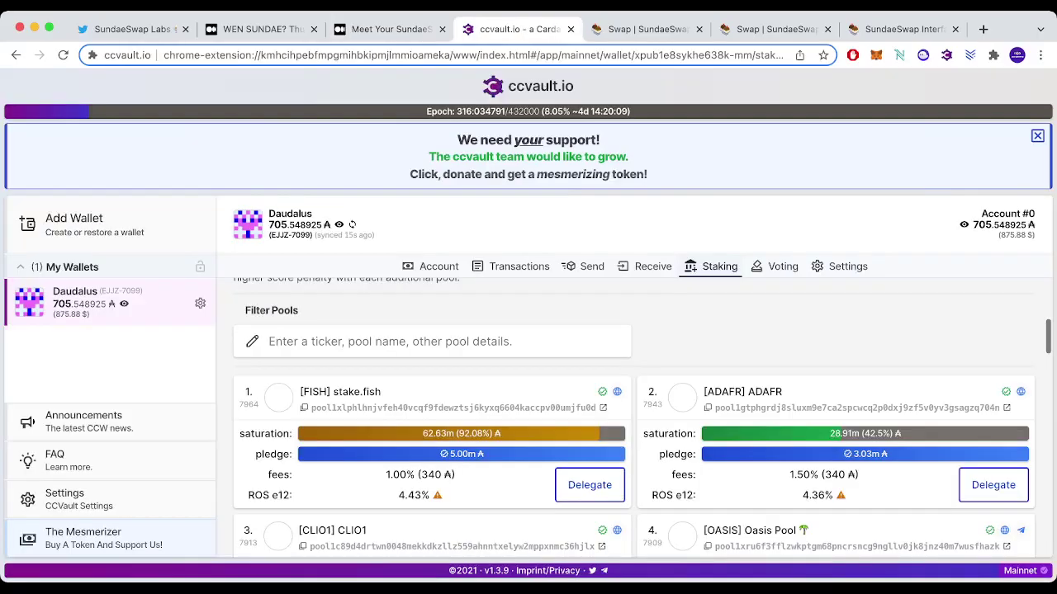
left_click(268, 341)
type("dshin")
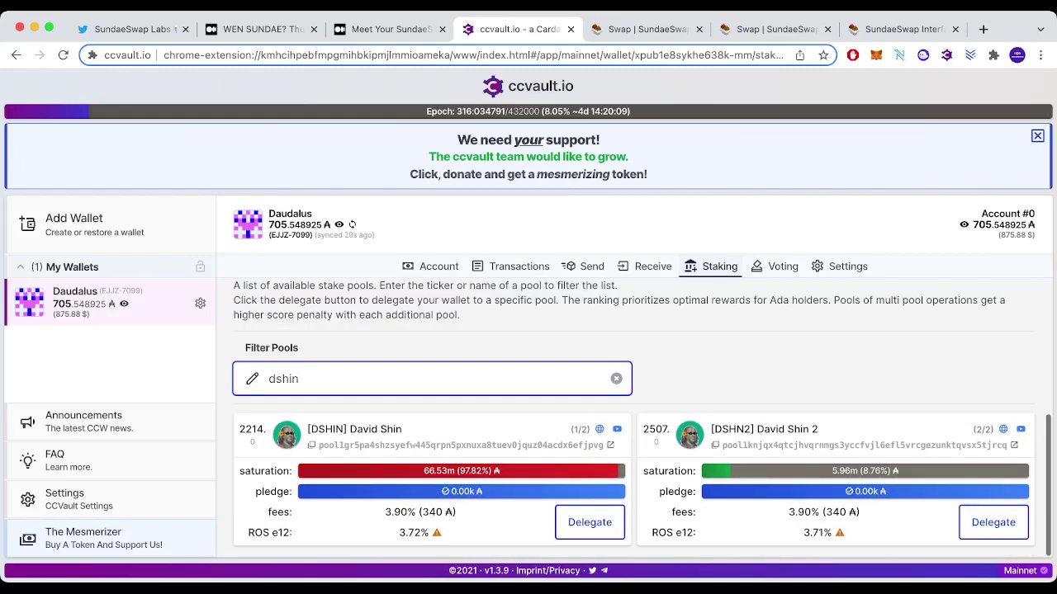
key("Return")
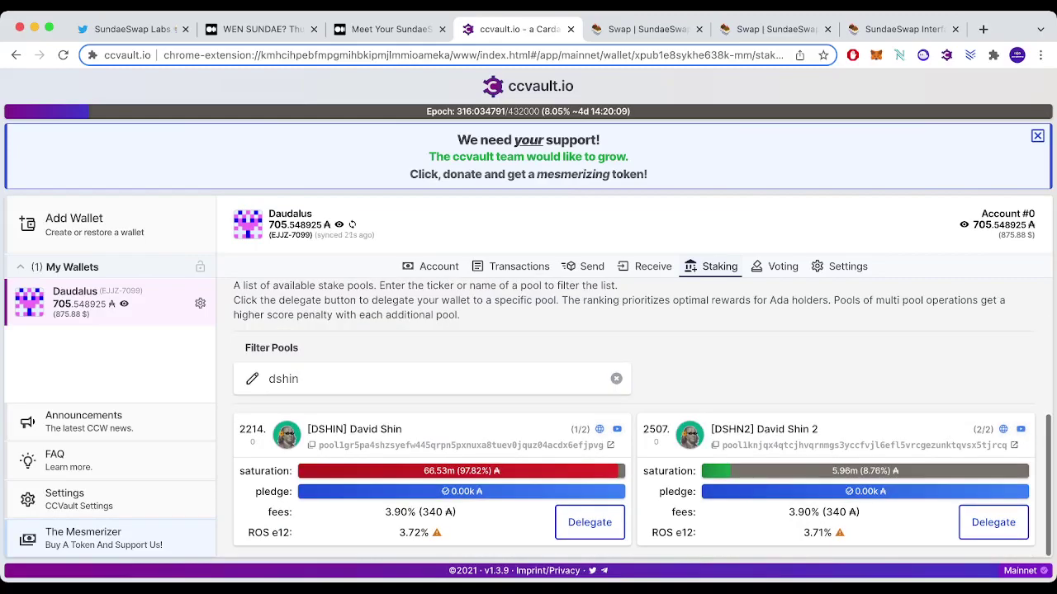
mouse_move(461, 470)
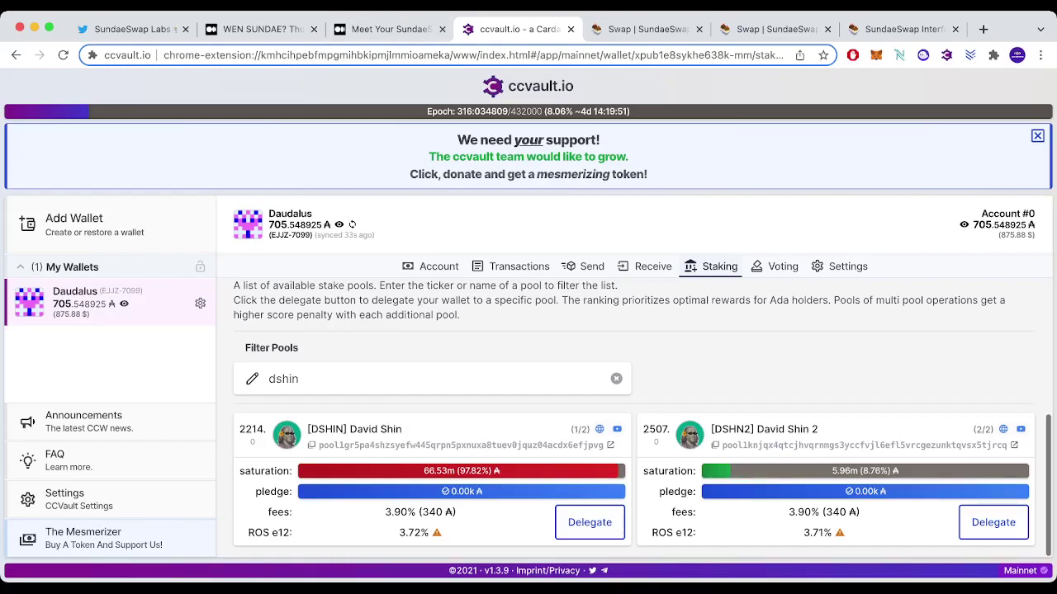
key("super+Tab")
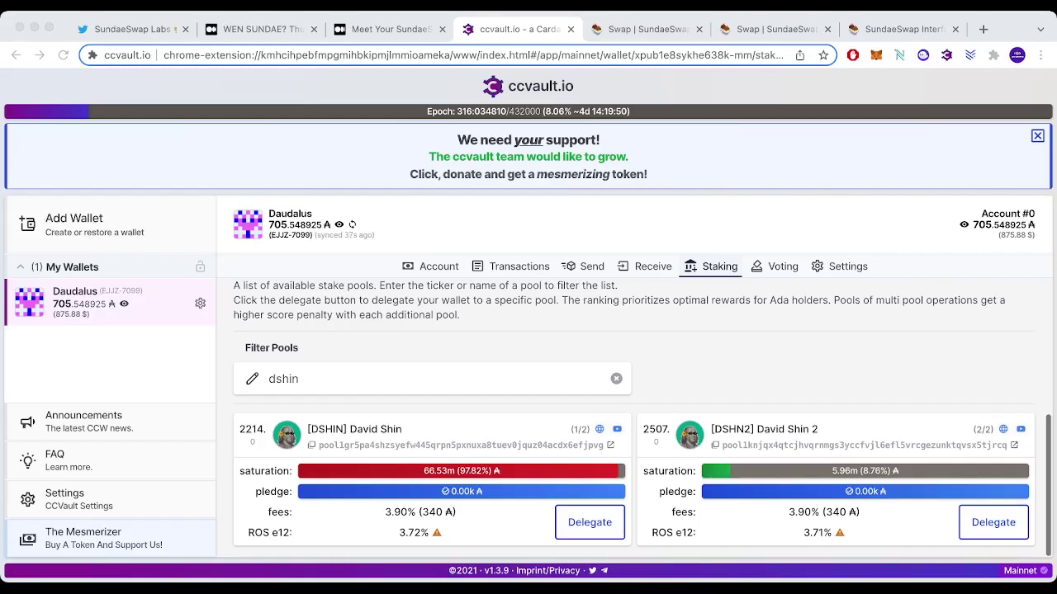
key("super+Tab")
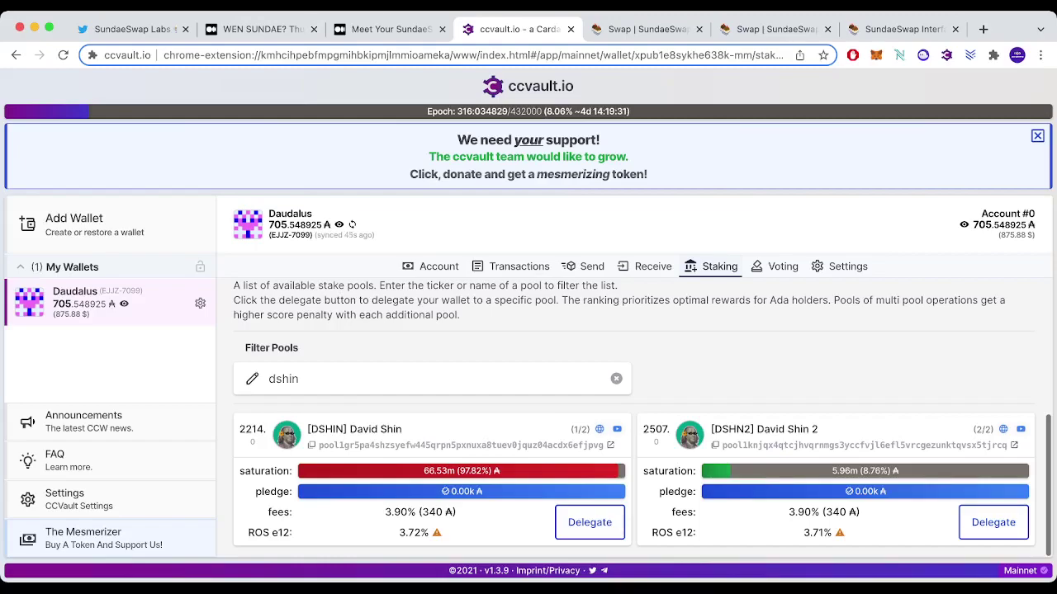
Return to the "WEN SUNDAE? Thursday!" article and examine the launch calendar with the ISO delegation deadlines
left_click(247, 29)
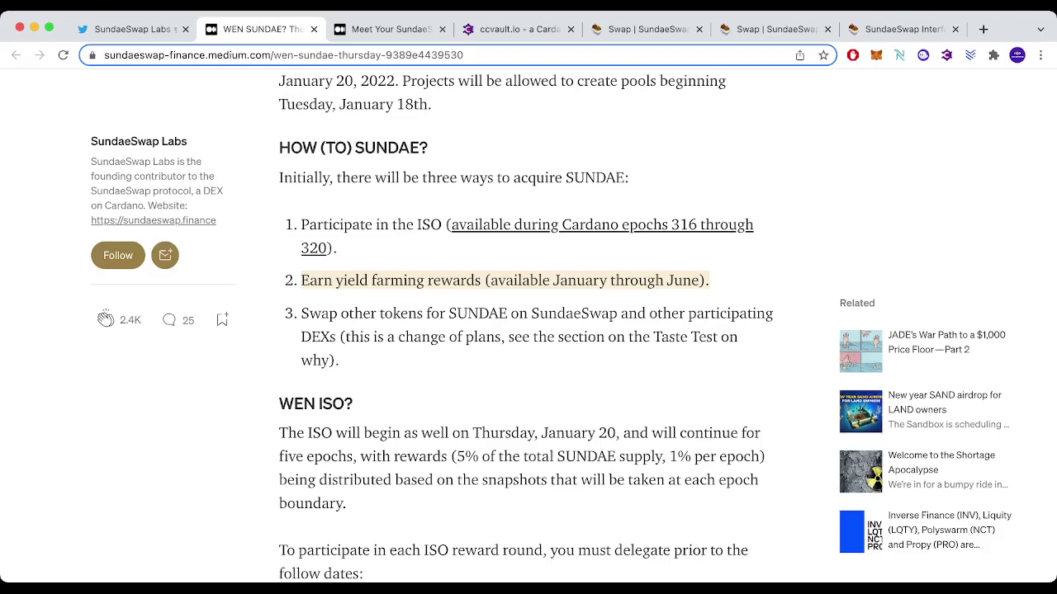
scroll(529, 331, "down", 1)
scroll(528, 331, "up", 10)
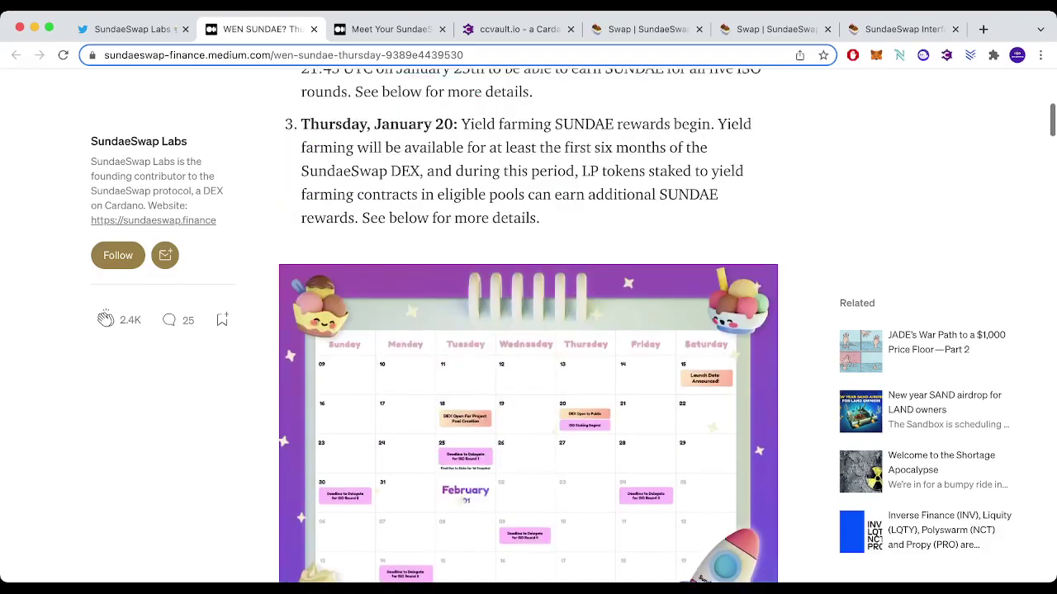
scroll(528, 330, "up", 1)
scroll(528, 330, "down", 3)
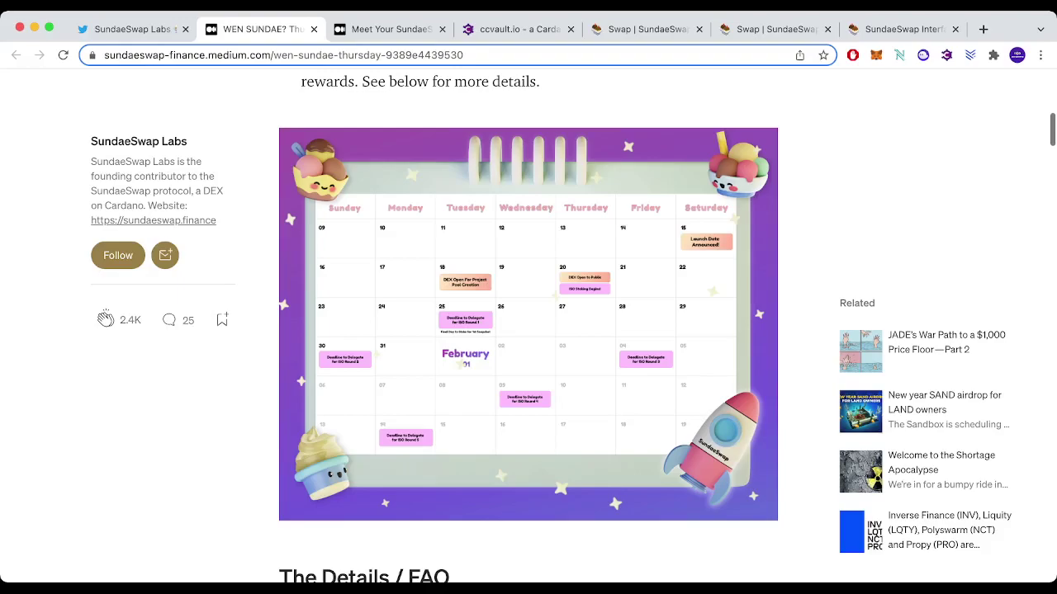
key("super+Tab")
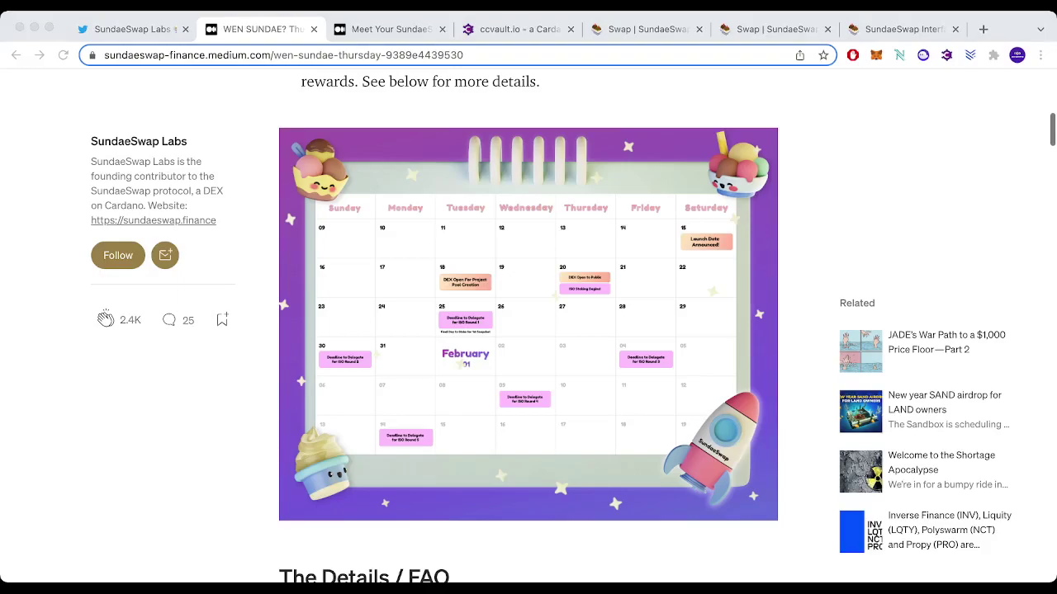